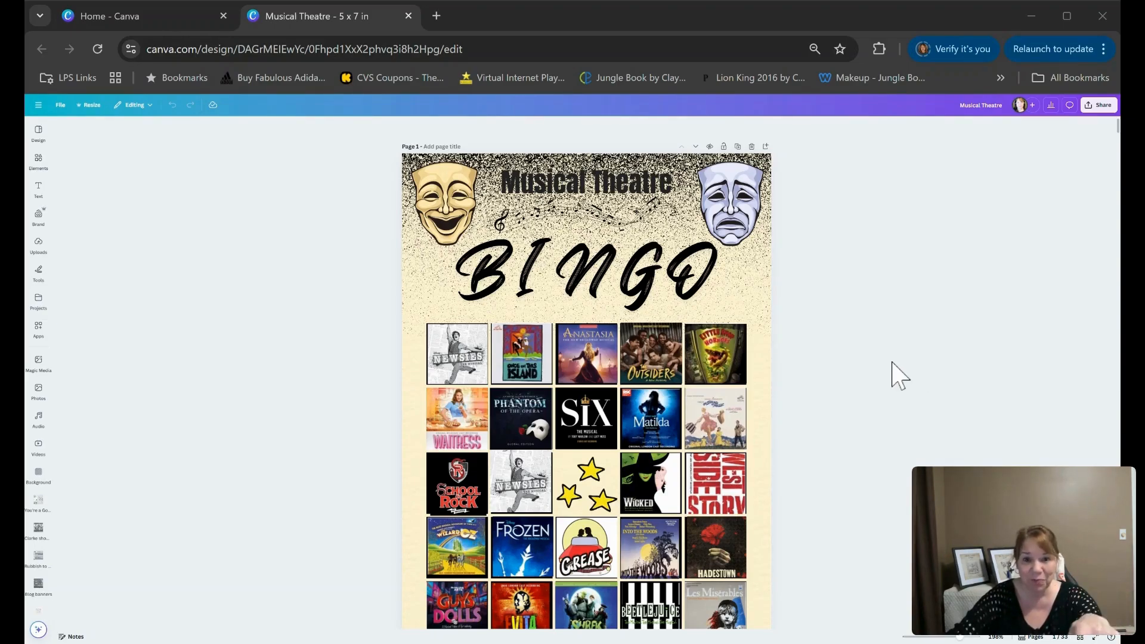
Scroll through the finished Musical Theatre bingo card pages to review their layouts
scroll(892, 370, "down", 2)
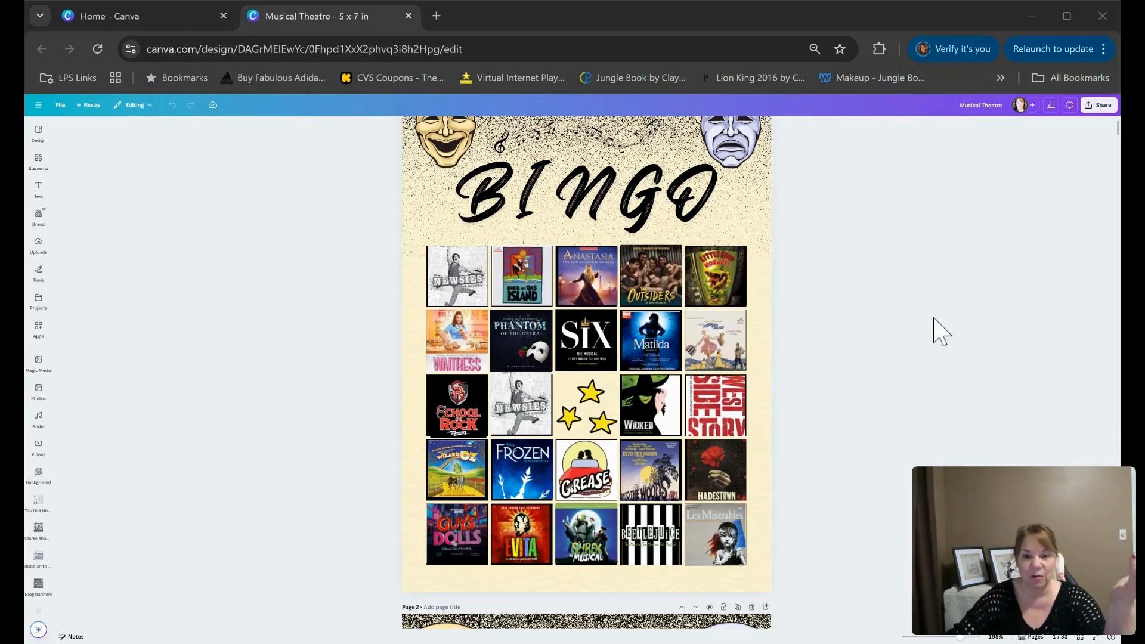
scroll(934, 319, "up", 2)
scroll(934, 319, "down", 10)
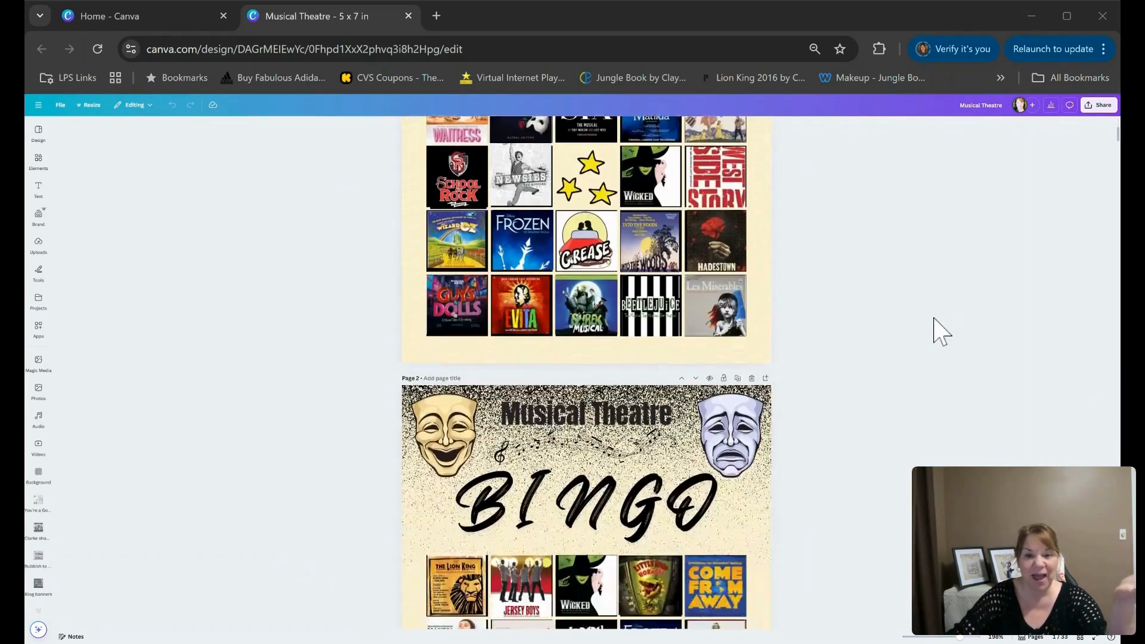
scroll(935, 318, "down", 1)
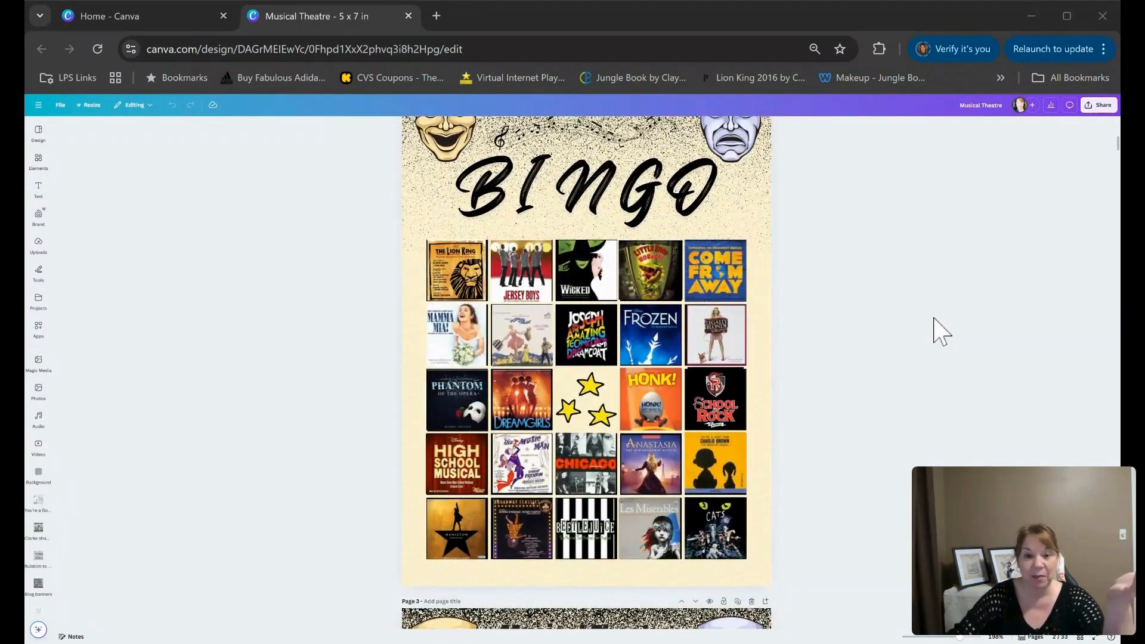
scroll(934, 319, "up", 1)
scroll(934, 333, "down", 1)
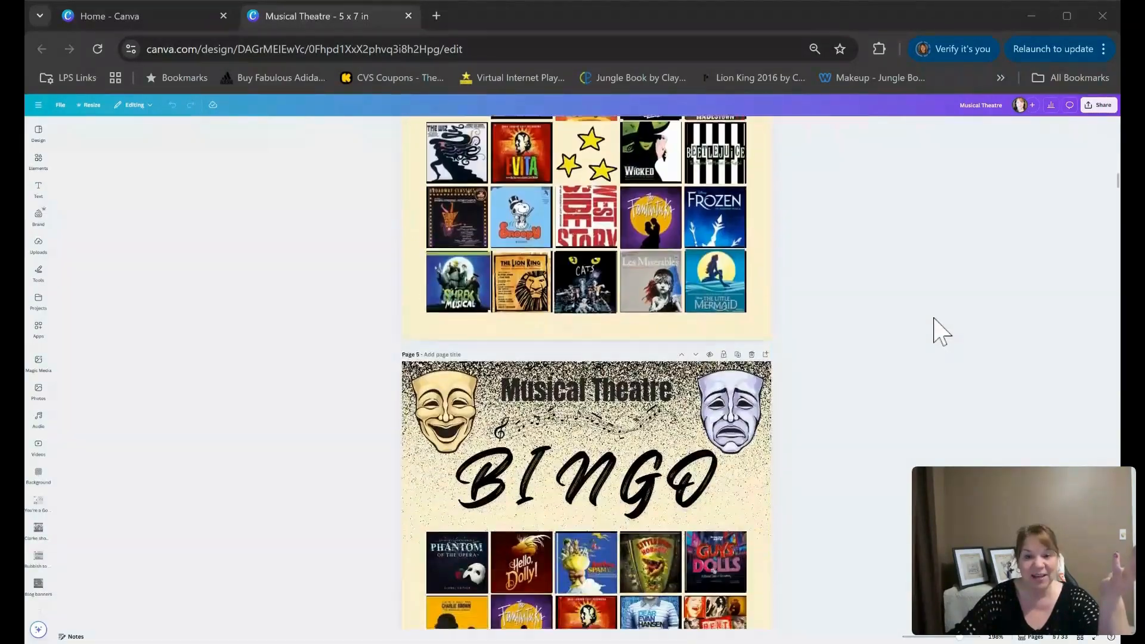
scroll(935, 319, "down", 2)
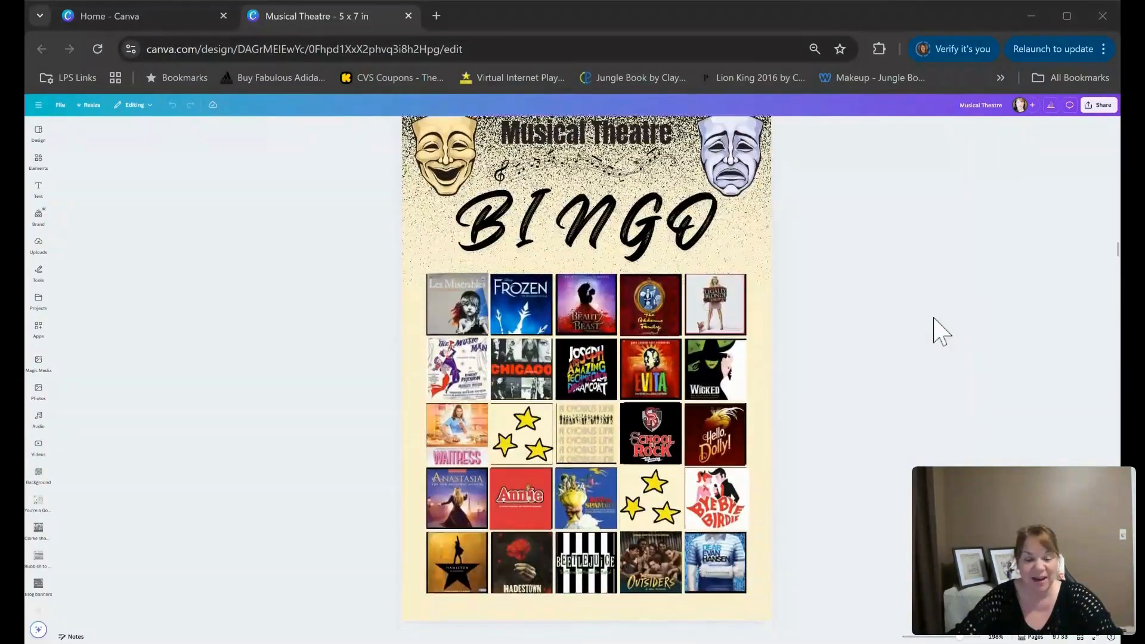
scroll(941, 331, "down", 3)
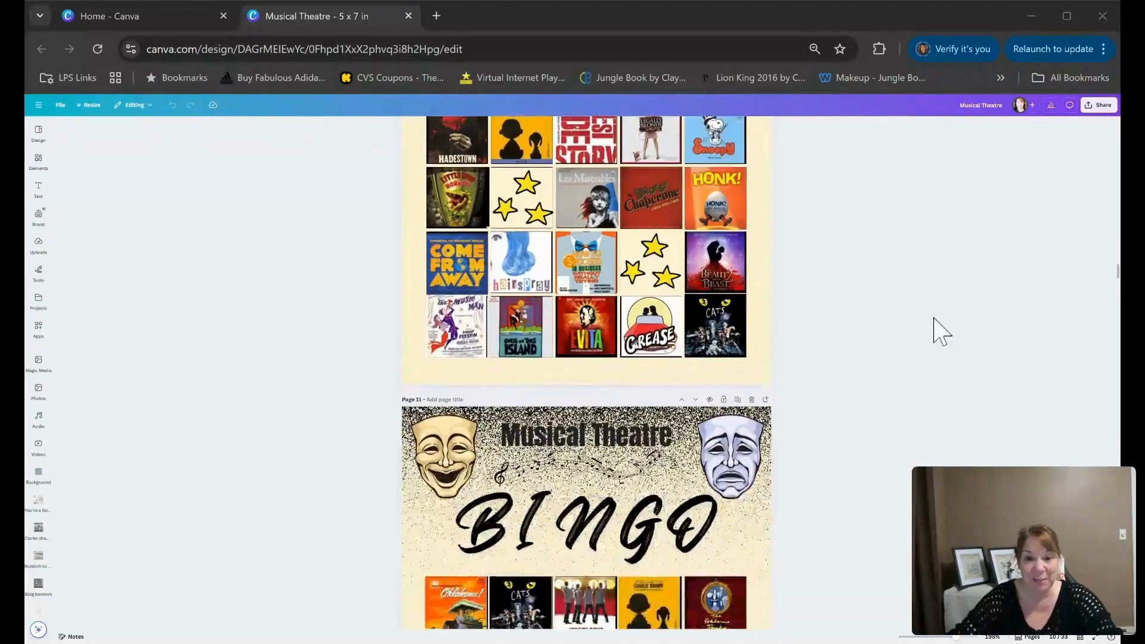
scroll(942, 331, "down", 2)
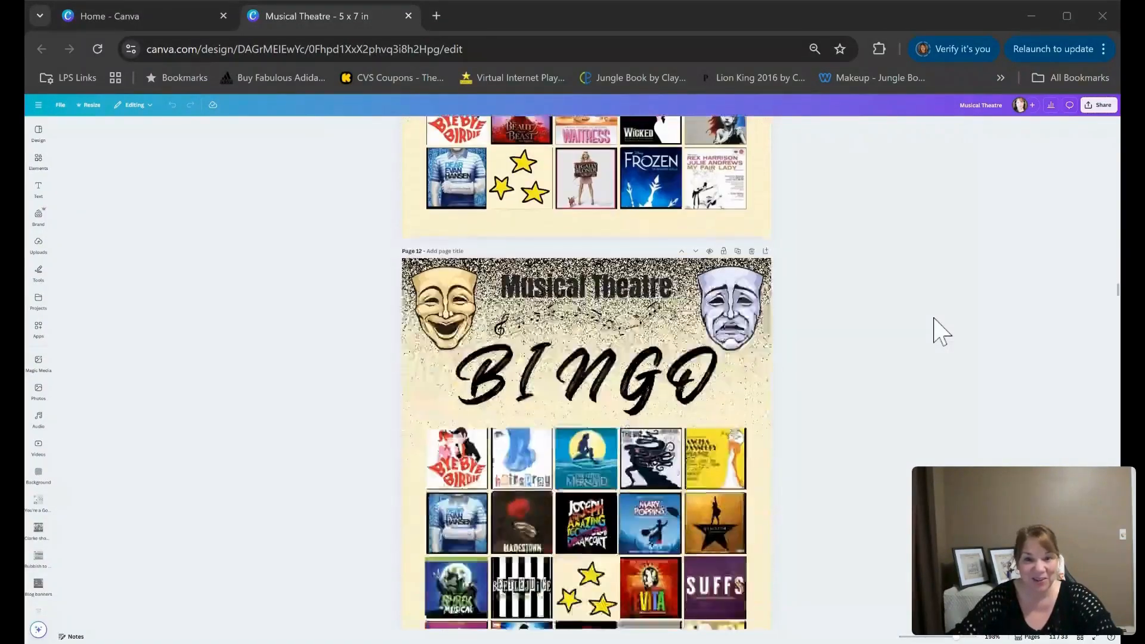
scroll(941, 331, "down", 5)
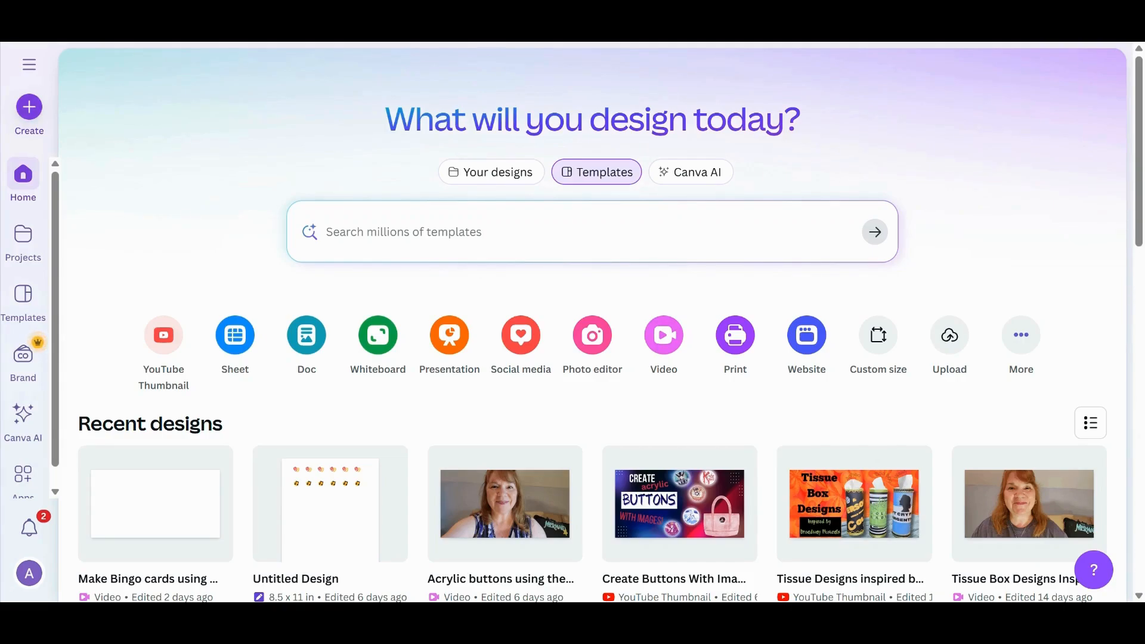
Start a new design from the Bingo Card design type
left_click(30, 107)
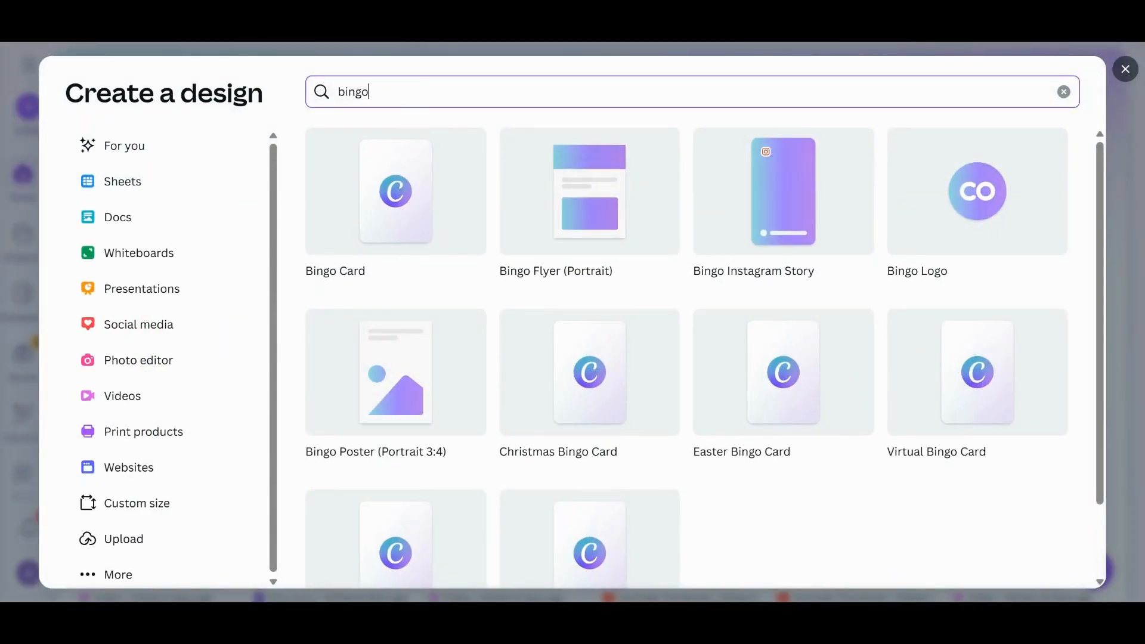
left_click(399, 215)
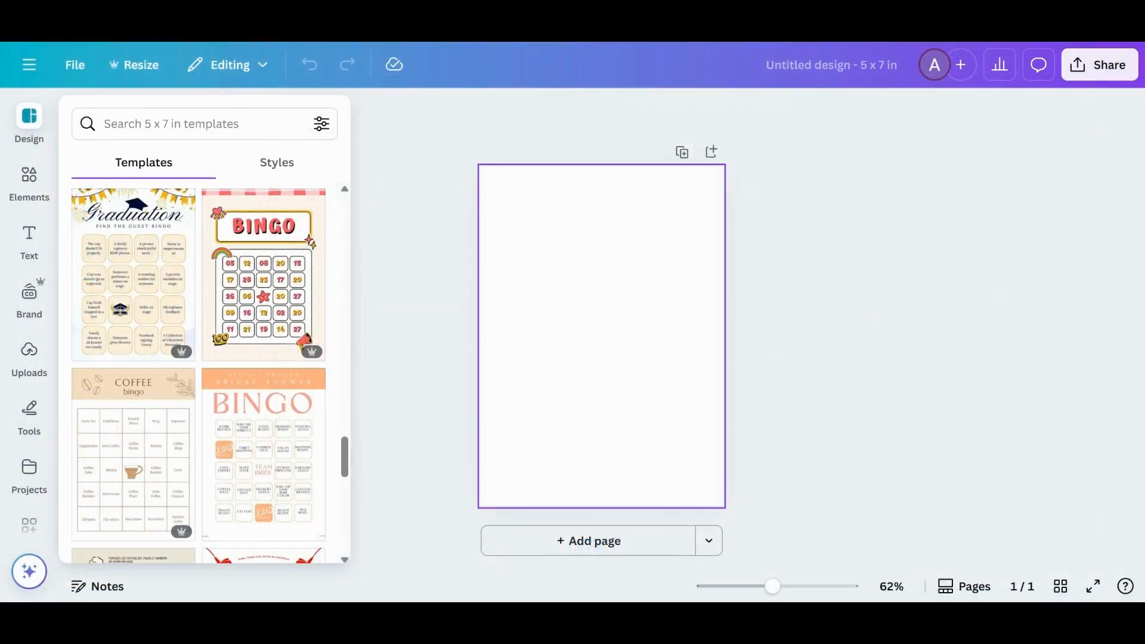
Browse the 5 x 7 in bingo templates in the design panel
scroll(234, 298, "up", 10)
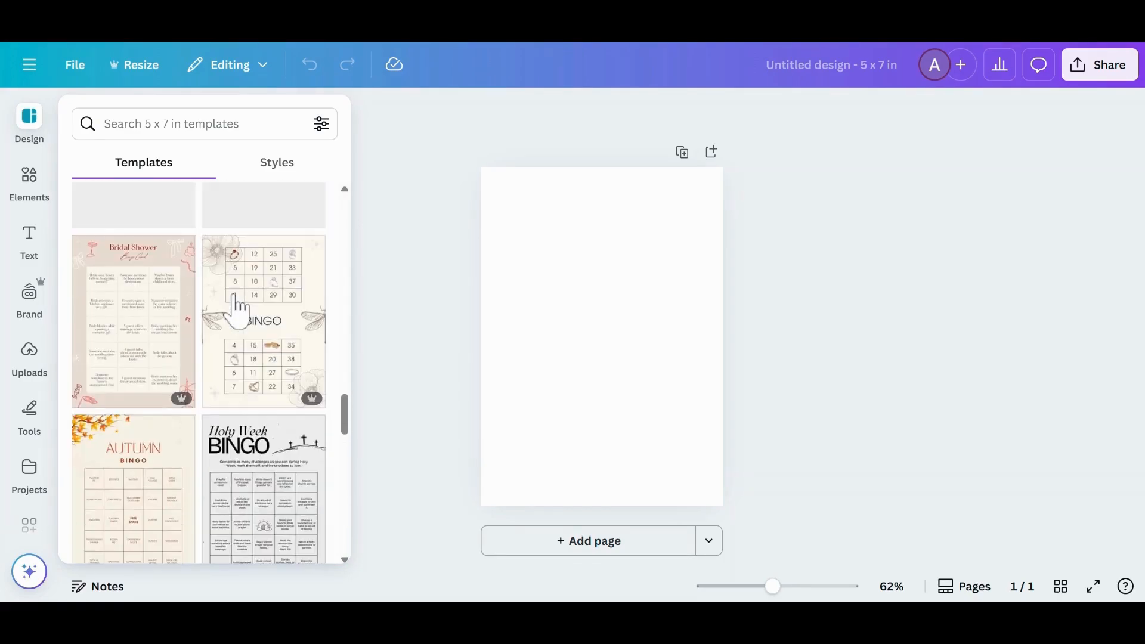
scroll(235, 311, "up", 1)
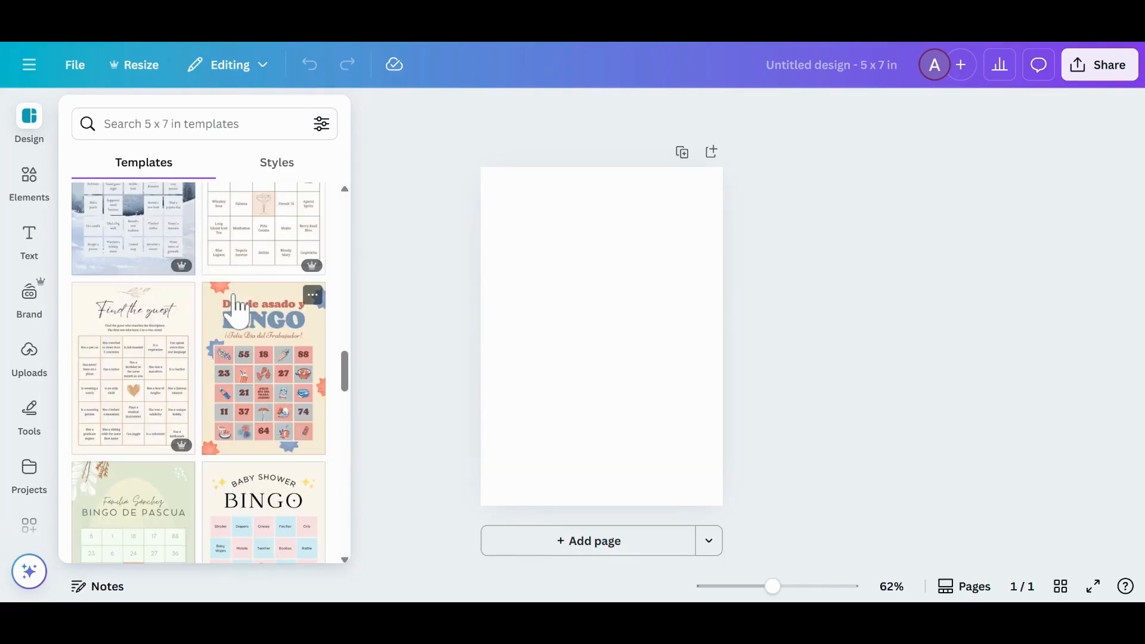
scroll(235, 310, "up", 4)
scroll(237, 307, "up", 5)
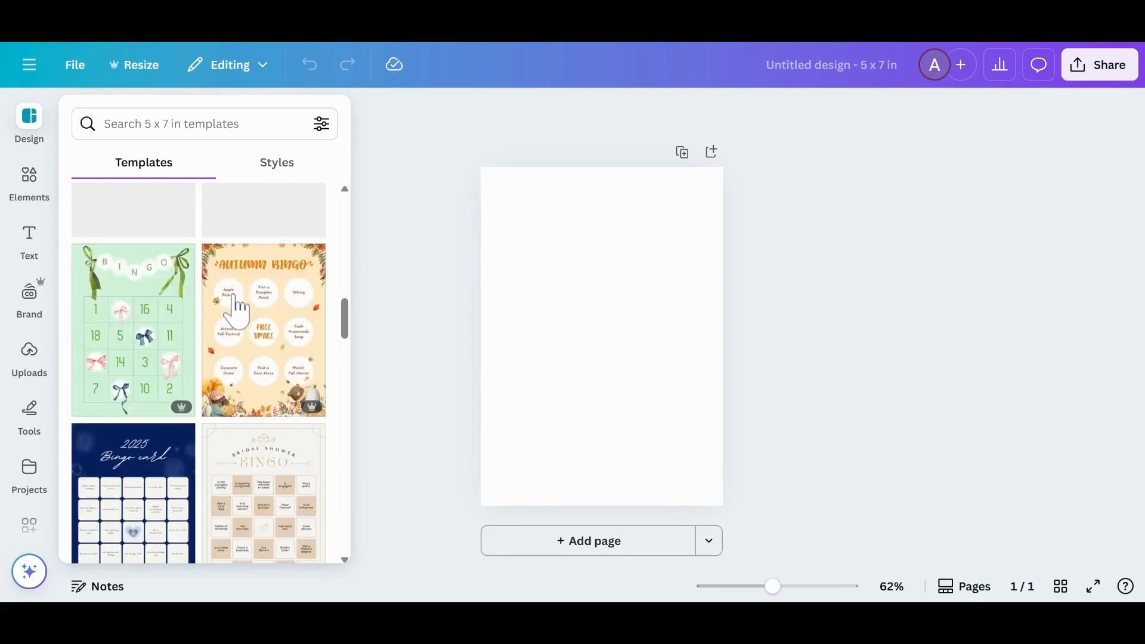
scroll(237, 308, "up", 6)
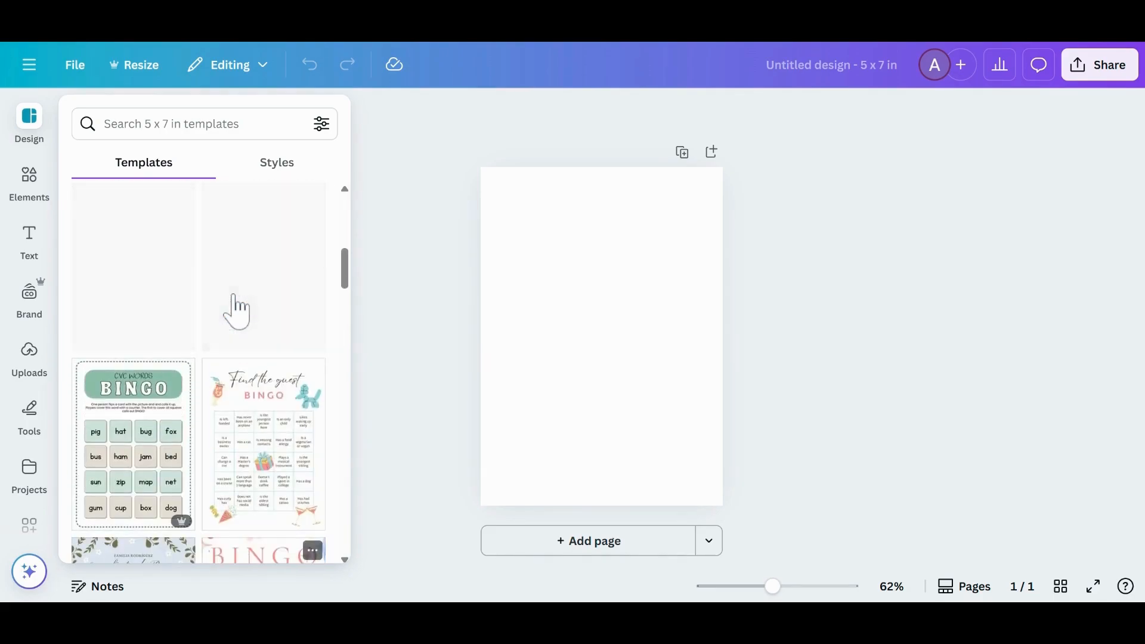
scroll(239, 307, "up", 2)
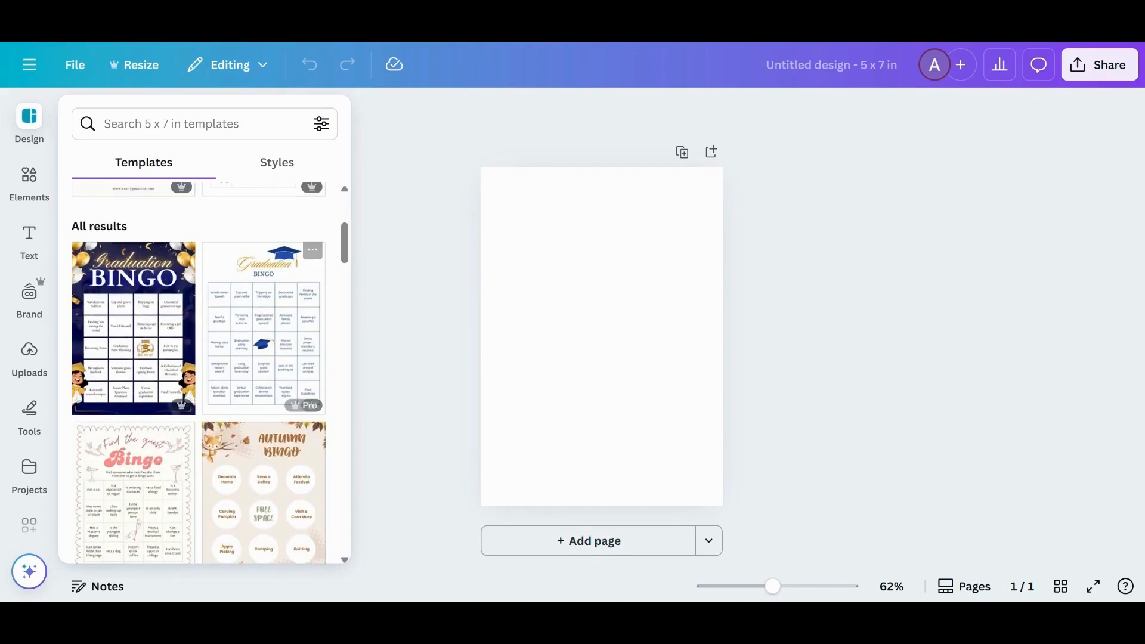
scroll(158, 352, "down", 2)
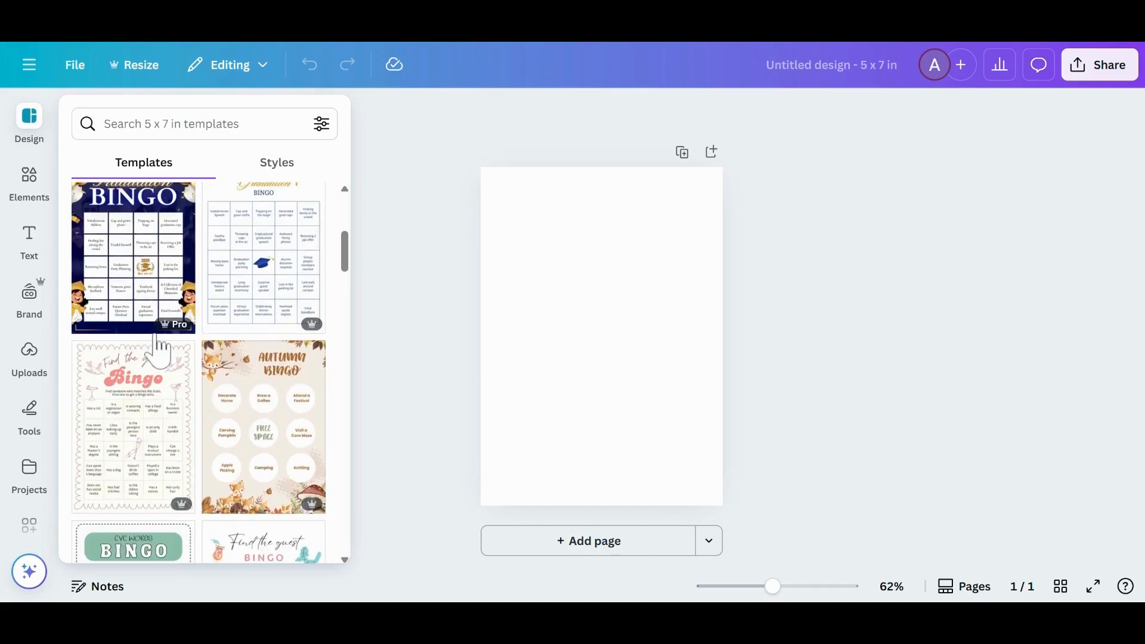
scroll(158, 352, "up", 3)
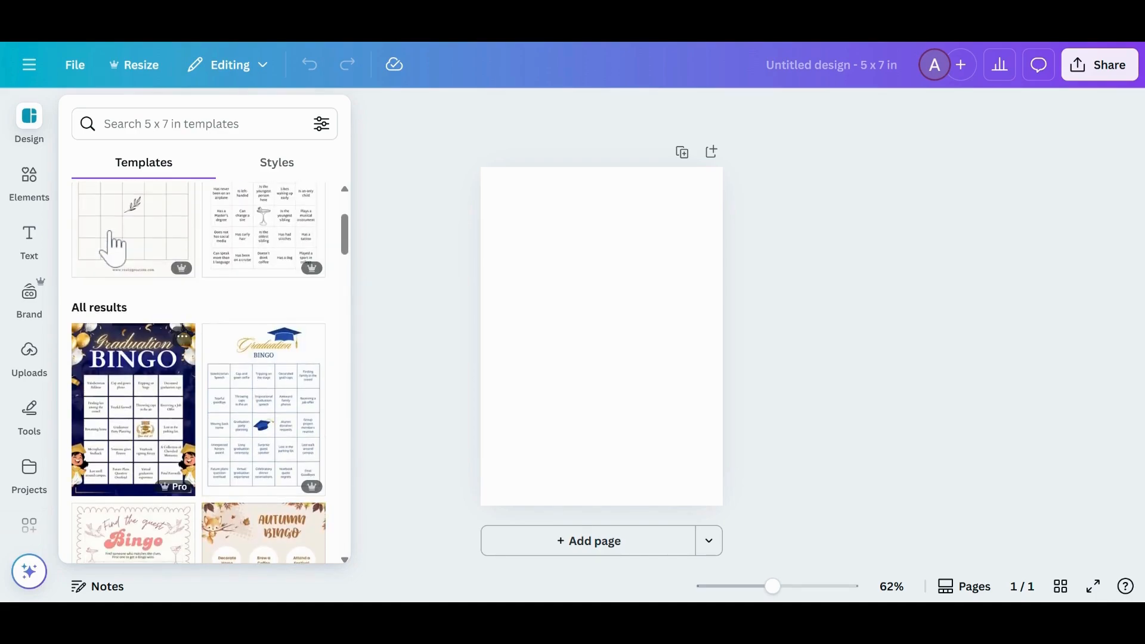
scroll(153, 343, "up", 3)
scroll(153, 343, "down", 8)
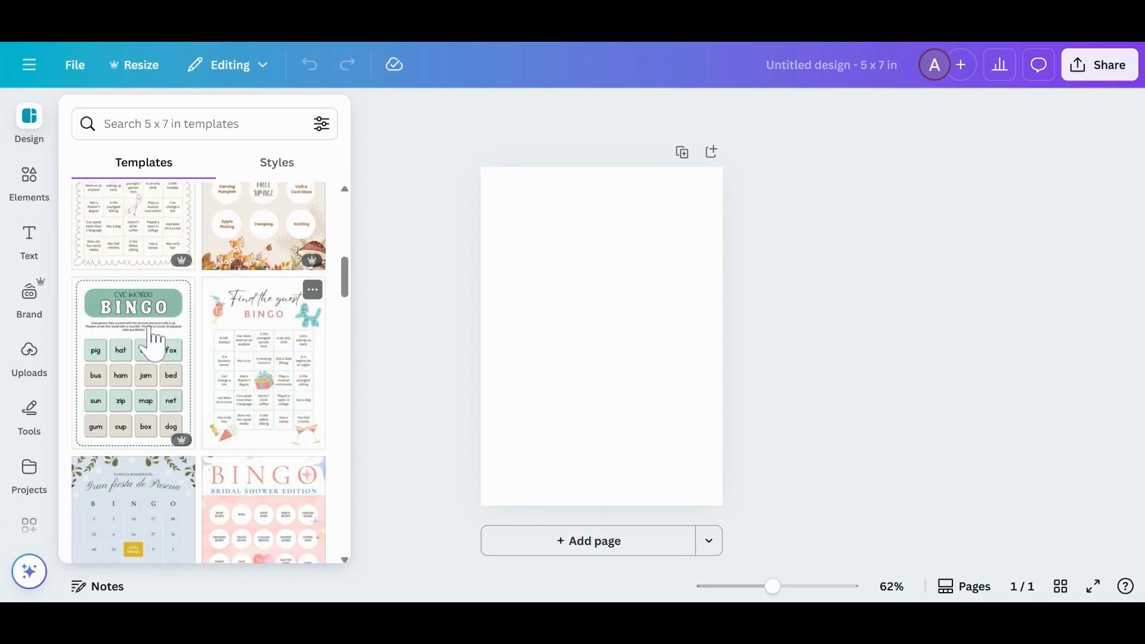
scroll(220, 343, "down", 4)
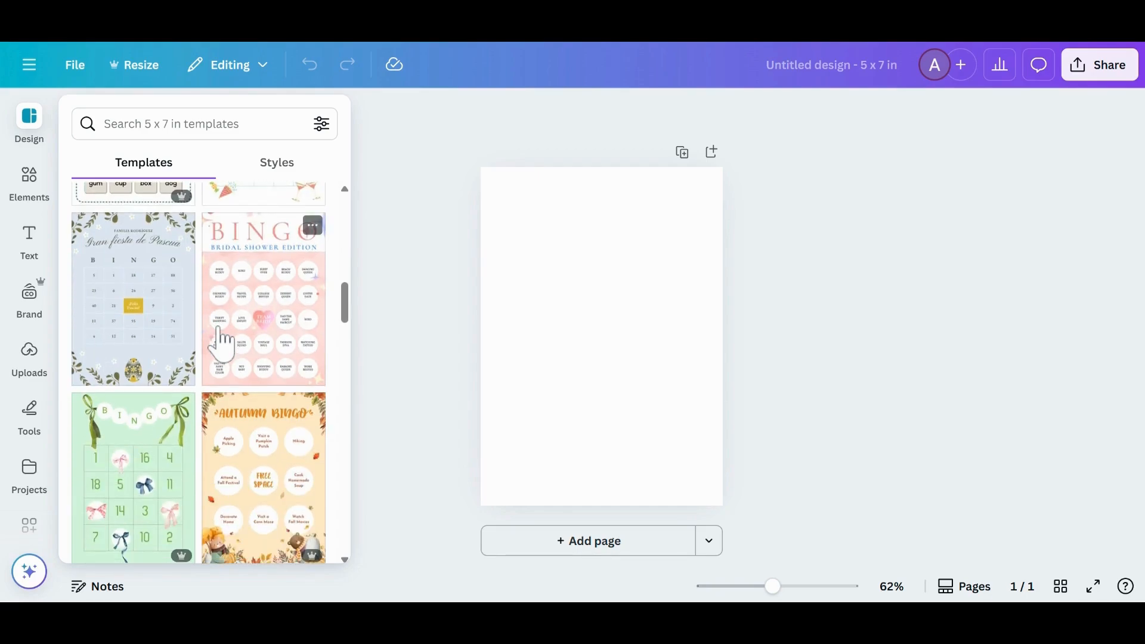
scroll(222, 343, "down", 4)
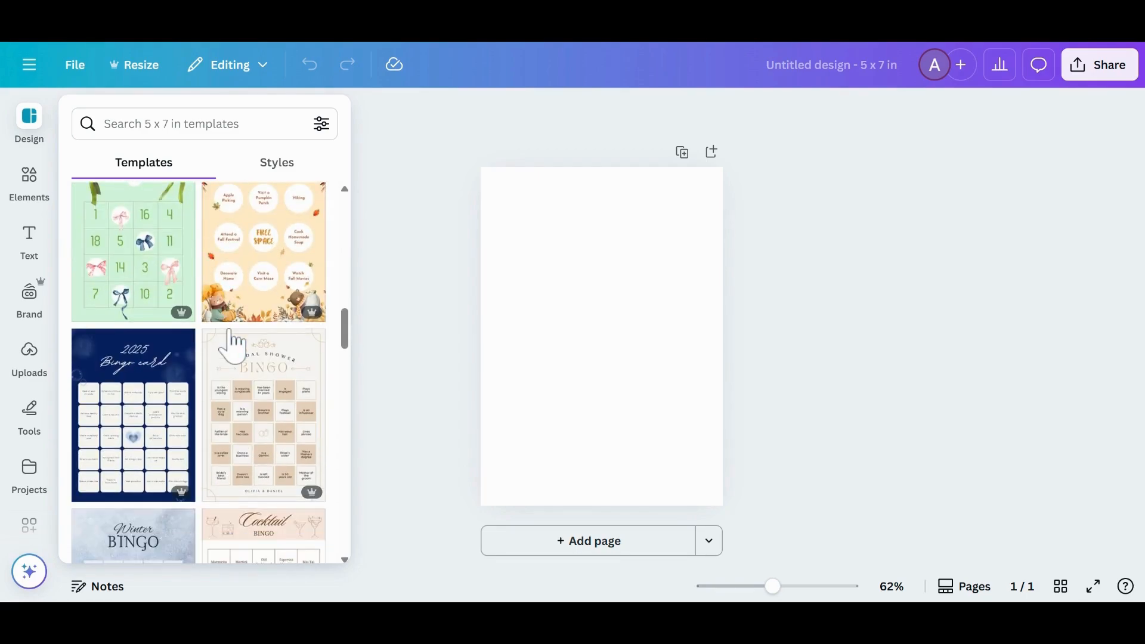
scroll(230, 334, "down", 4)
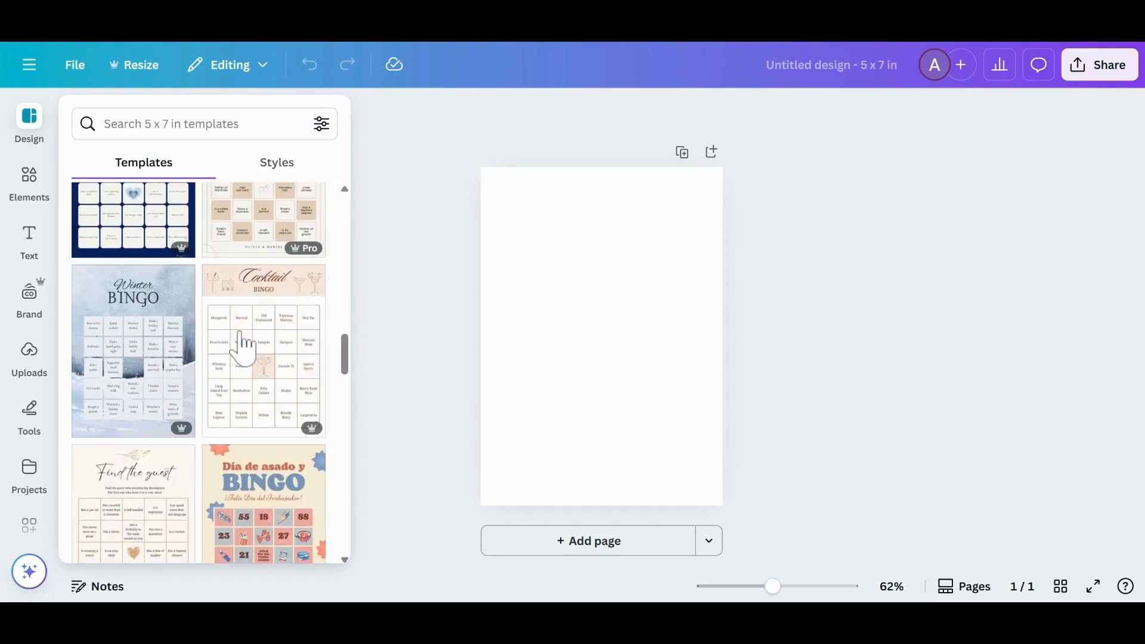
scroll(242, 346, "down", 3)
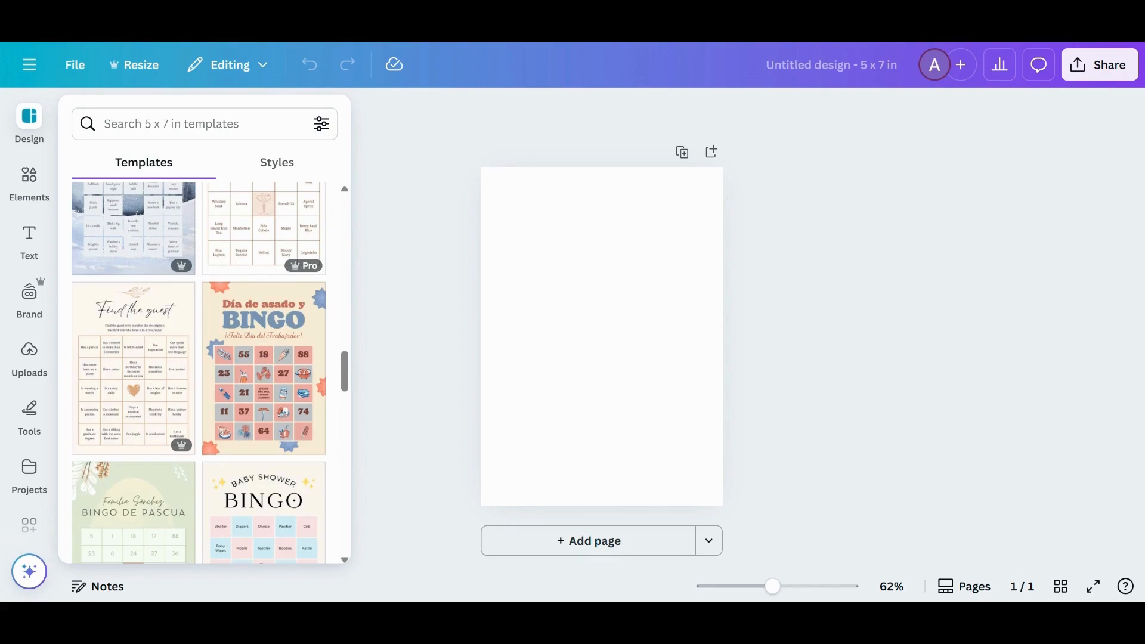
scroll(253, 355, "down", 5)
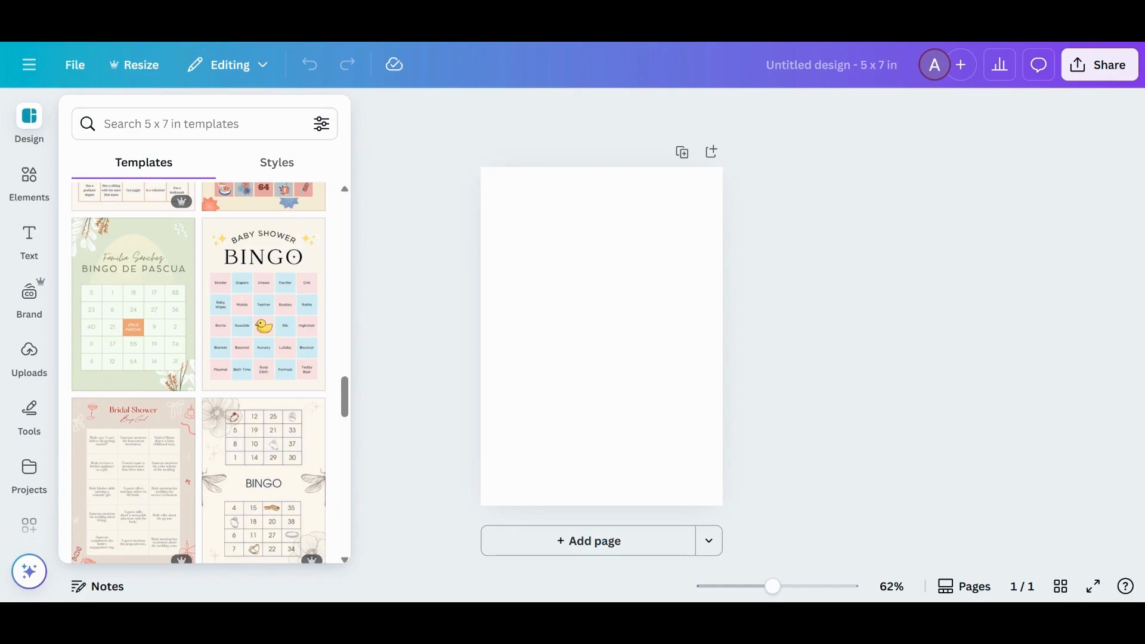
scroll(255, 363, "down", 6)
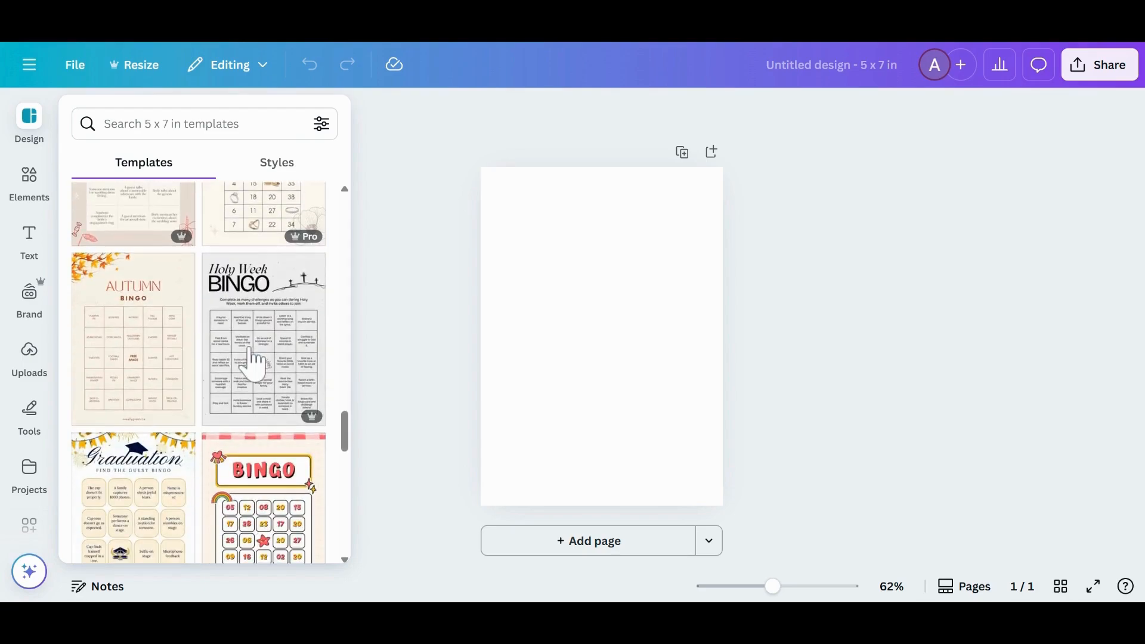
scroll(256, 364, "down", 6)
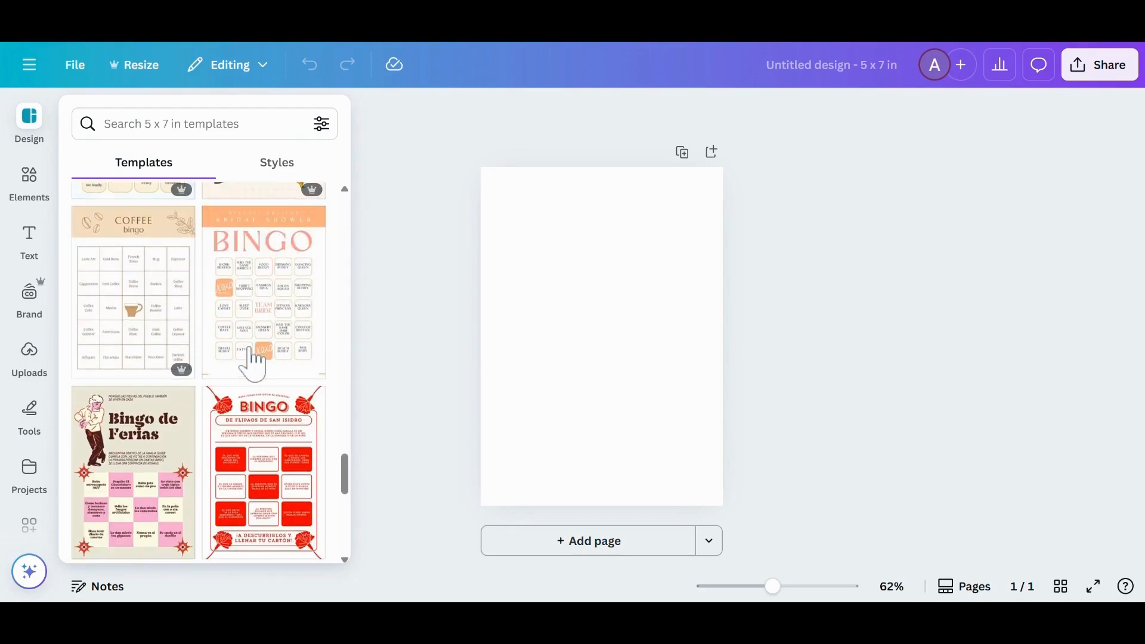
scroll(256, 364, "down", 8)
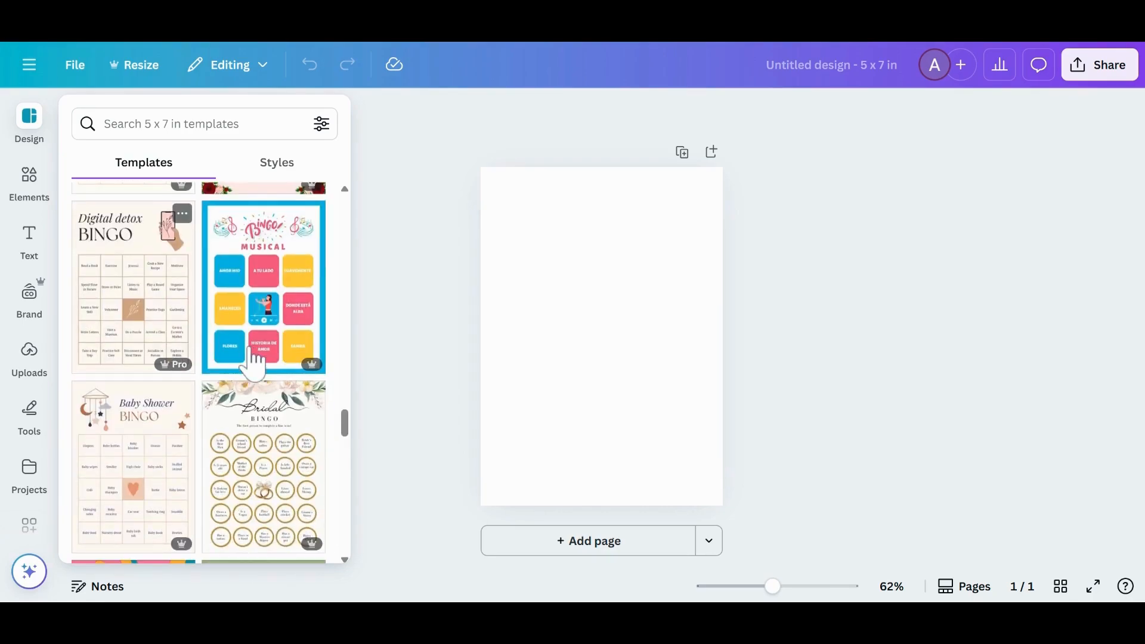
scroll(159, 302, "down", 5)
Apply the Shape Bingo template to the new design
left_click(127, 427)
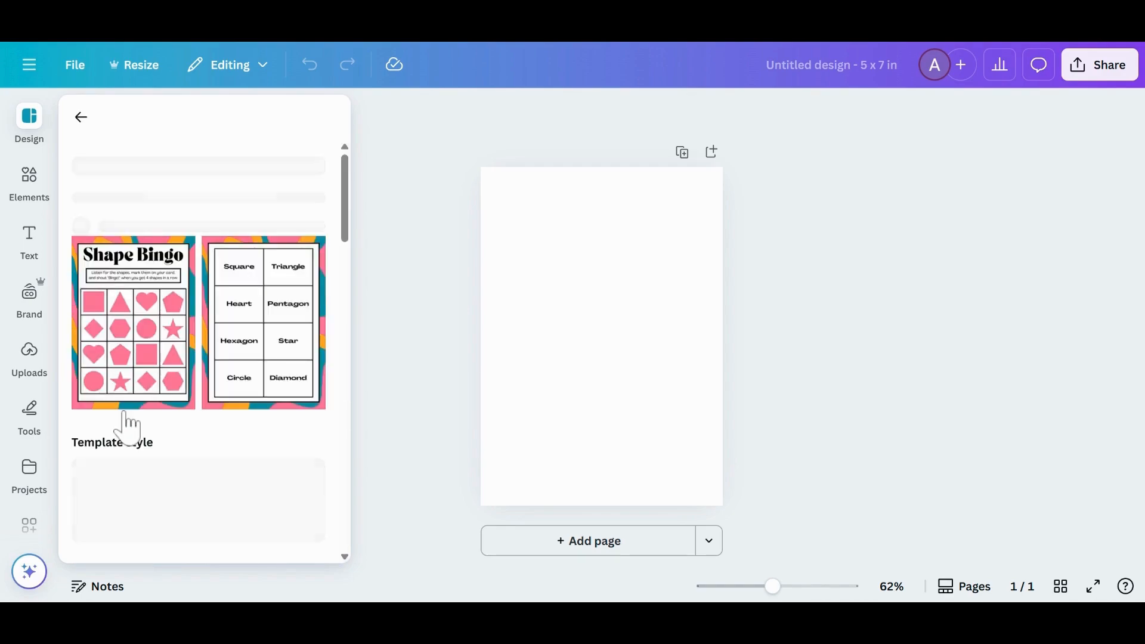
left_click(126, 426)
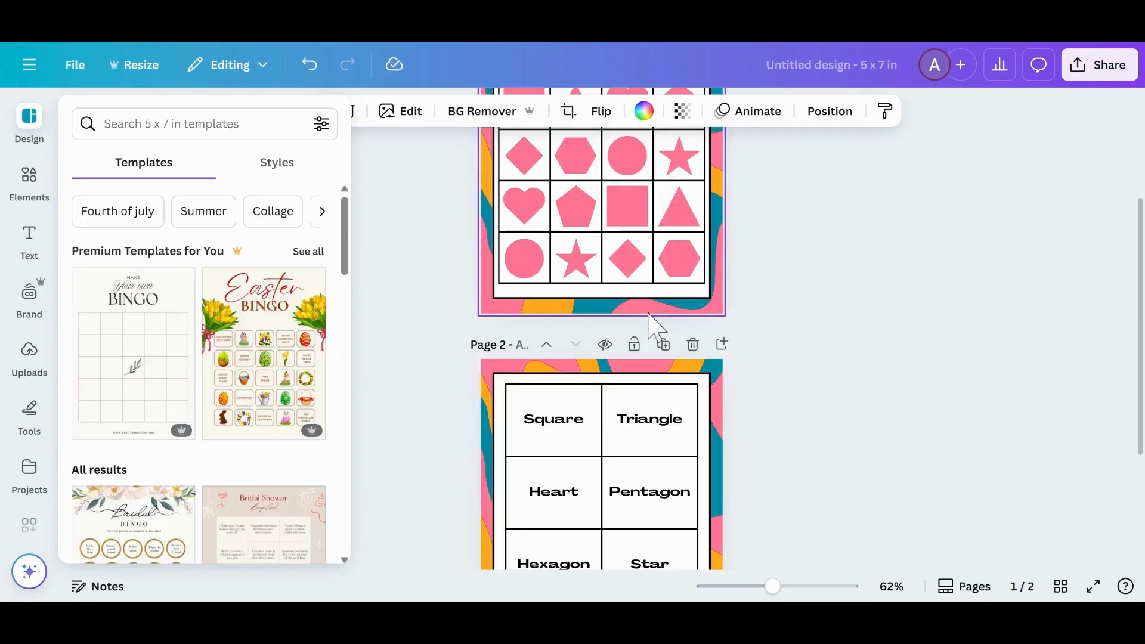
scroll(761, 322, "up", 3)
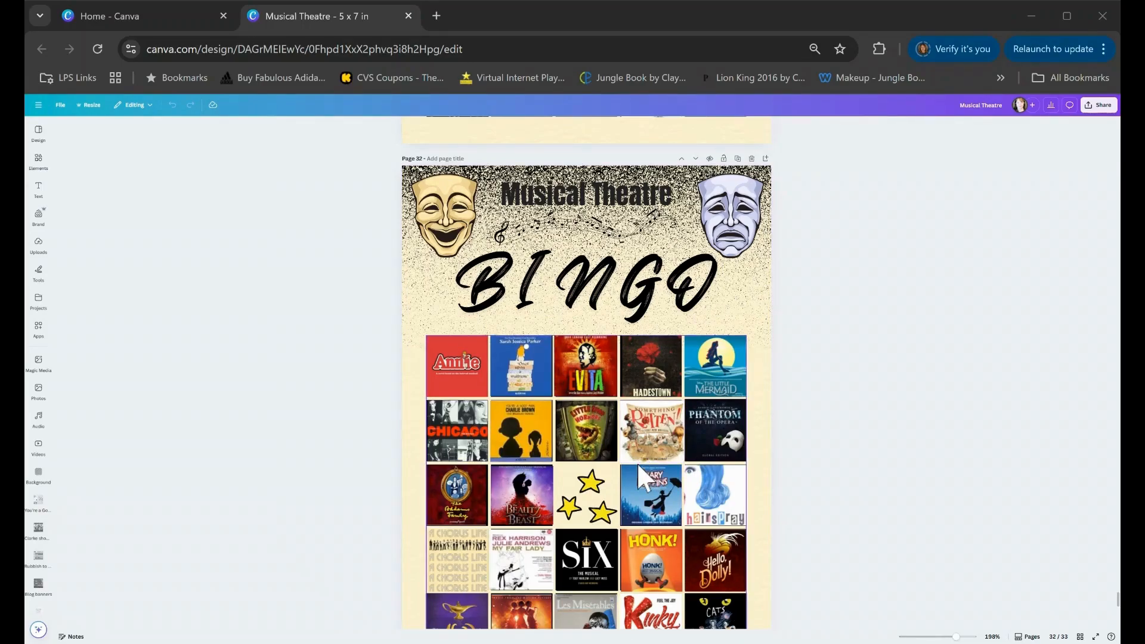
Open the uploaded images next to the blank bingo grid on page 33 of the Musical Theatre design
scroll(757, 403, "down", 8)
scroll(761, 403, "down", 2)
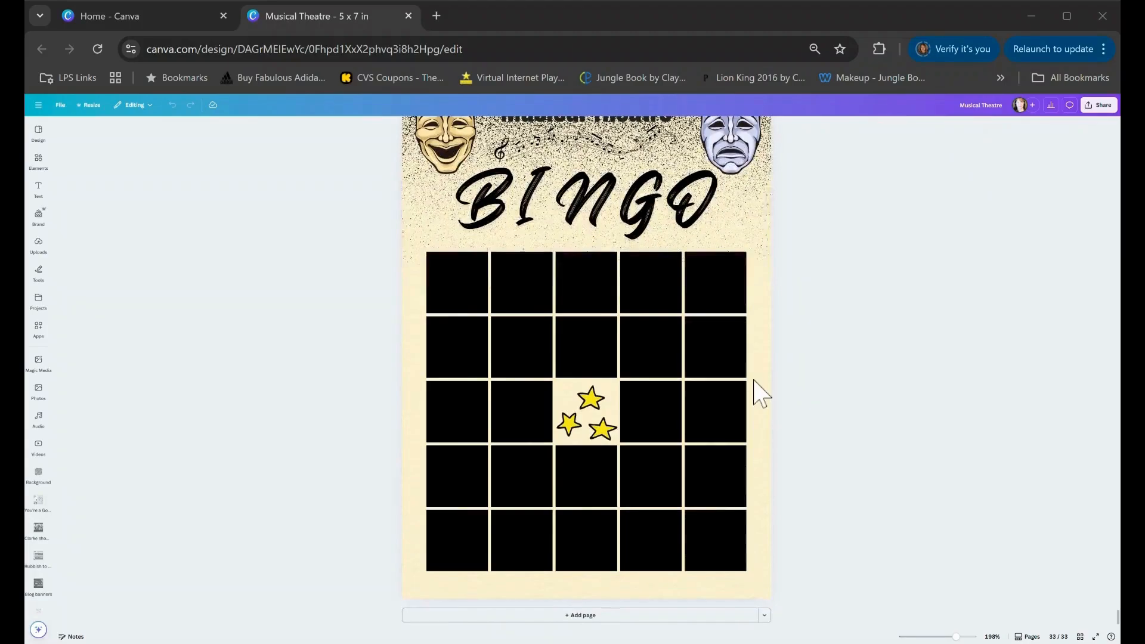
scroll(690, 403, "up", 2)
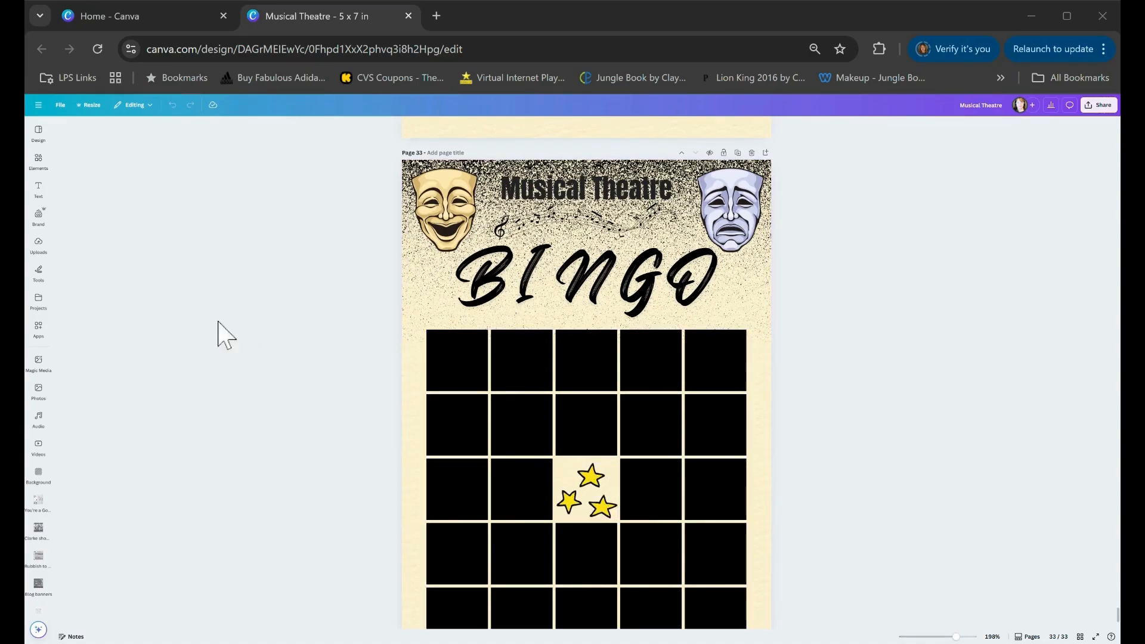
left_click(38, 159)
scroll(648, 442, "up", 3)
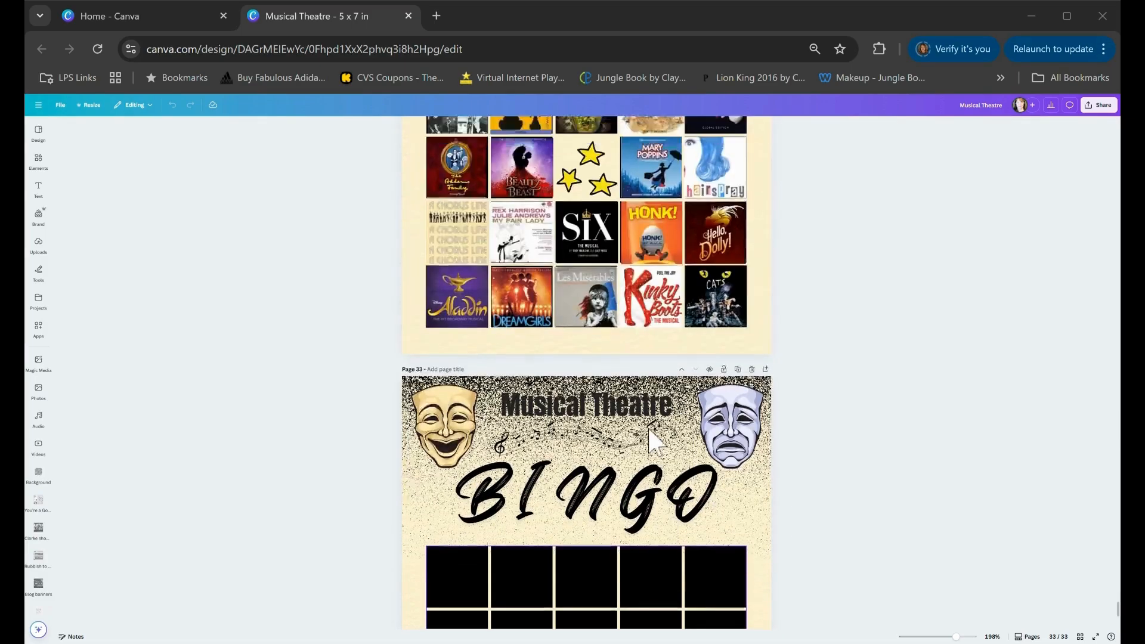
scroll(648, 442, "up", 4)
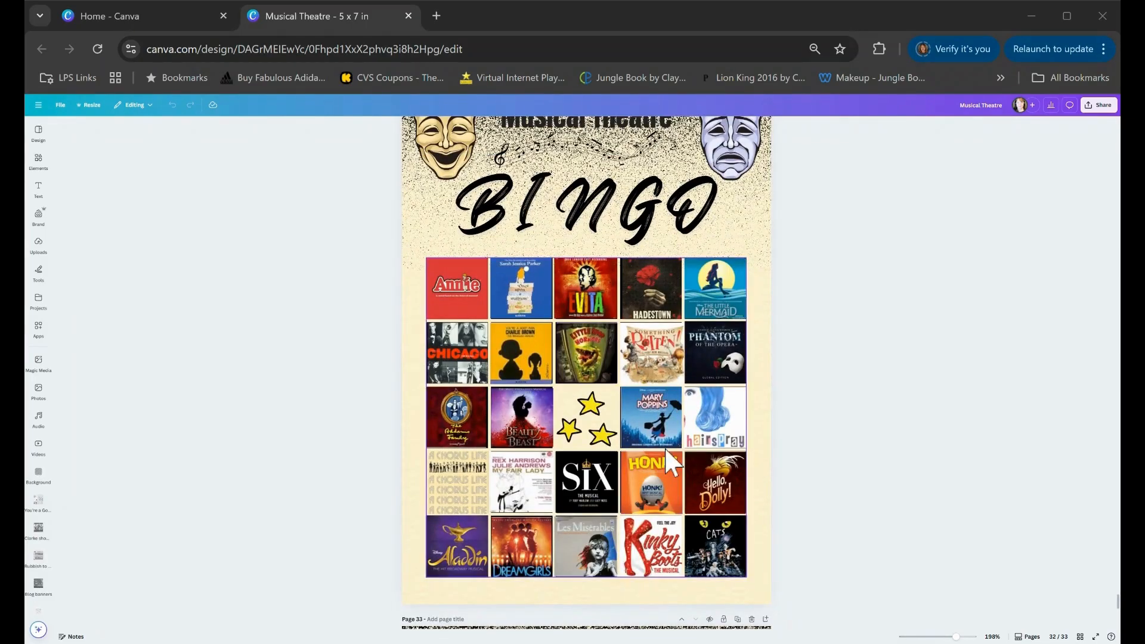
scroll(666, 445, "down", 1)
scroll(667, 444, "down", 5)
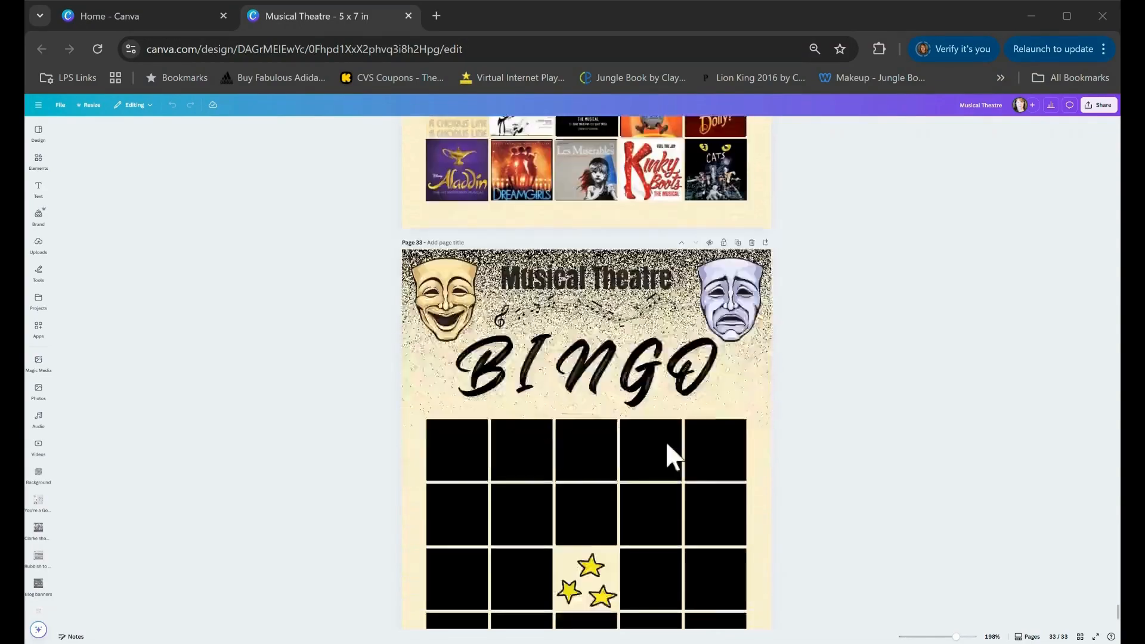
left_click(38, 243)
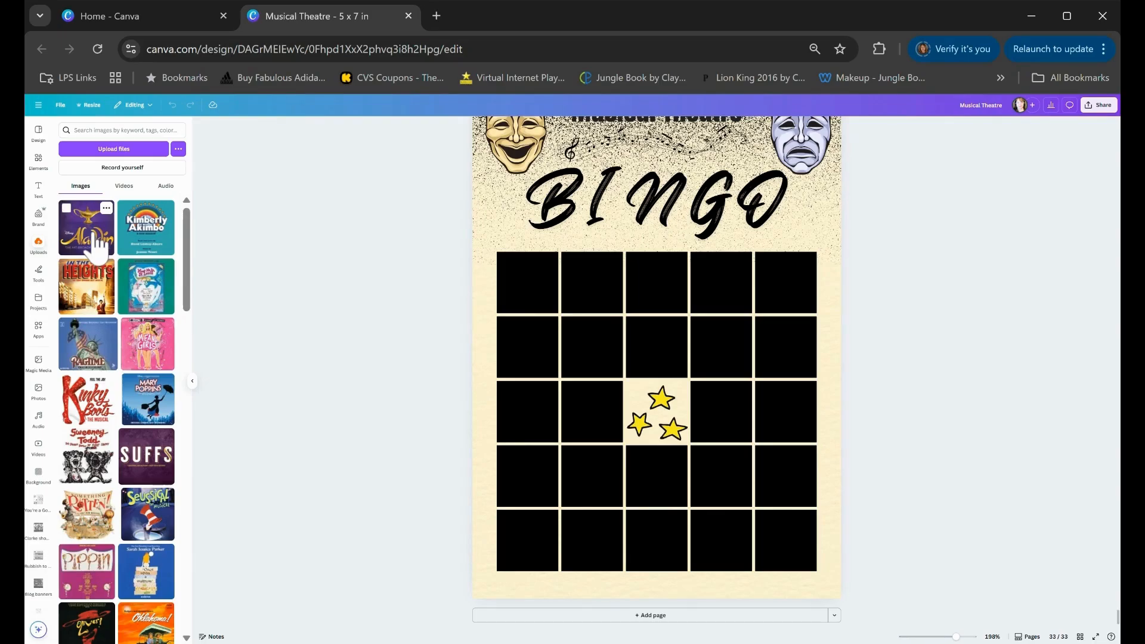
Fill grid squares with the Aladdin, Mary Poppins, Seussical and Pippin posters by dropping each uploaded image into a black cell
left_click_drag(96, 245, 528, 282)
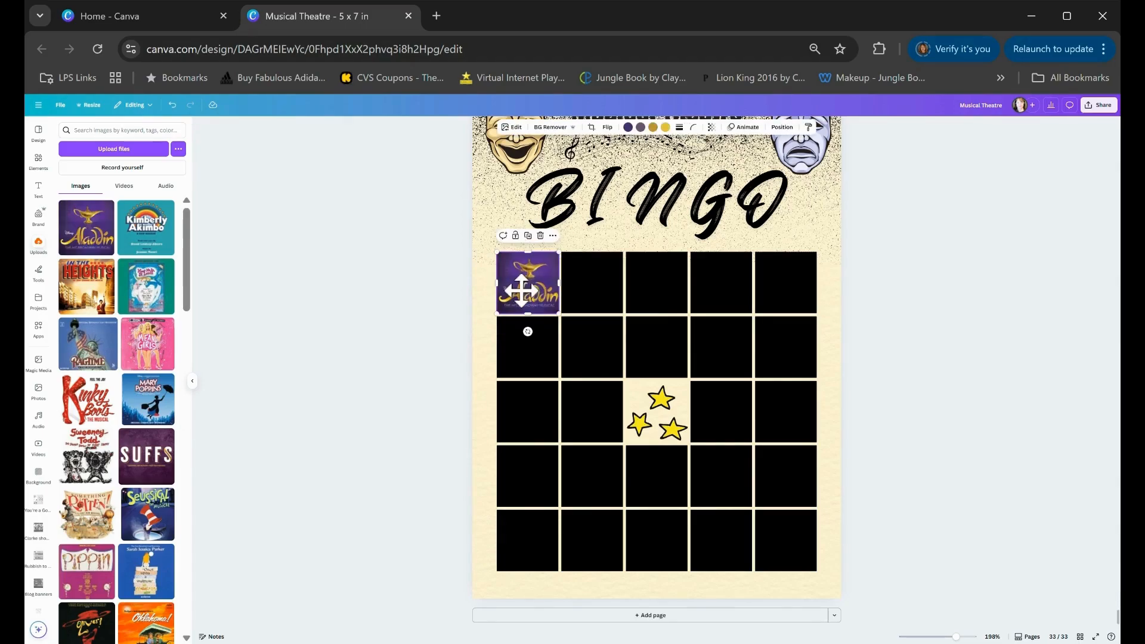
left_click(487, 322)
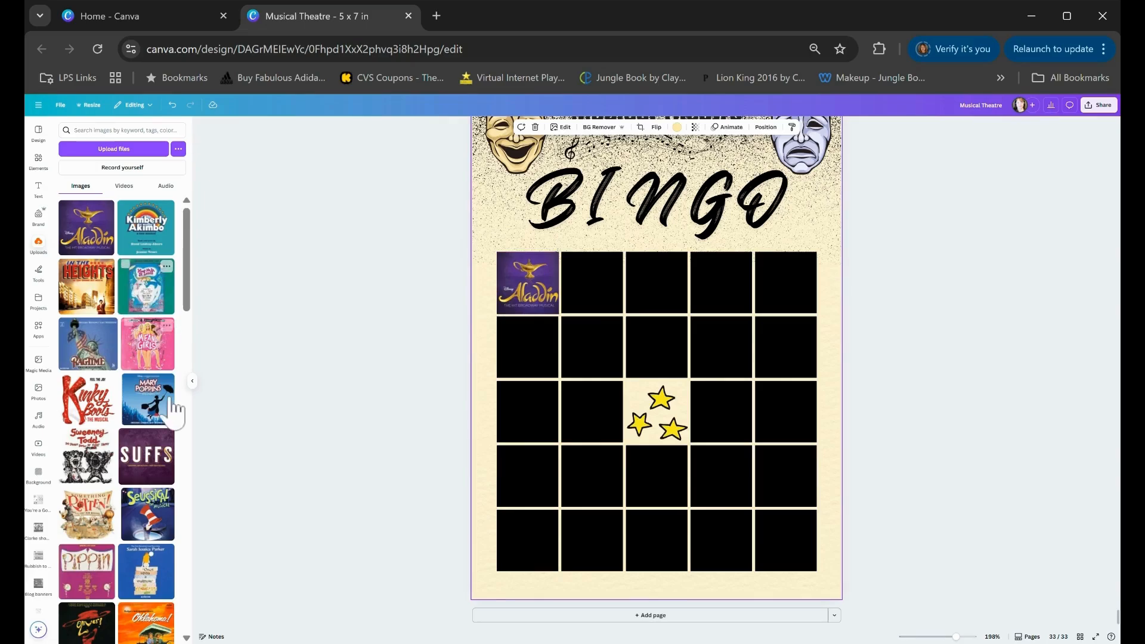
left_click_drag(169, 406, 657, 348)
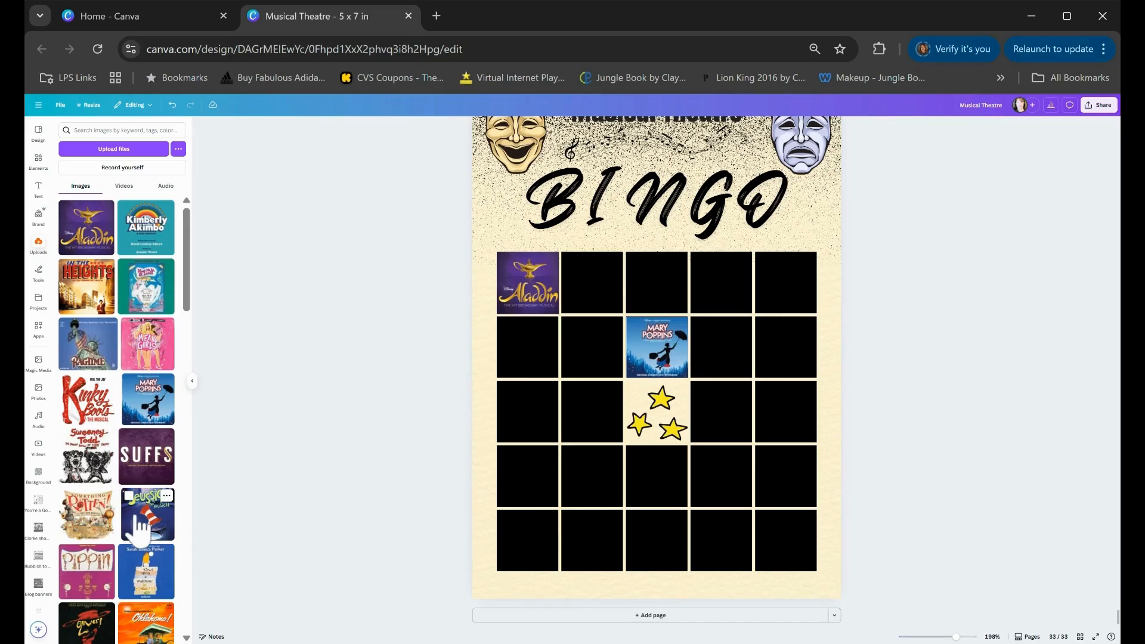
left_click_drag(148, 516, 529, 410)
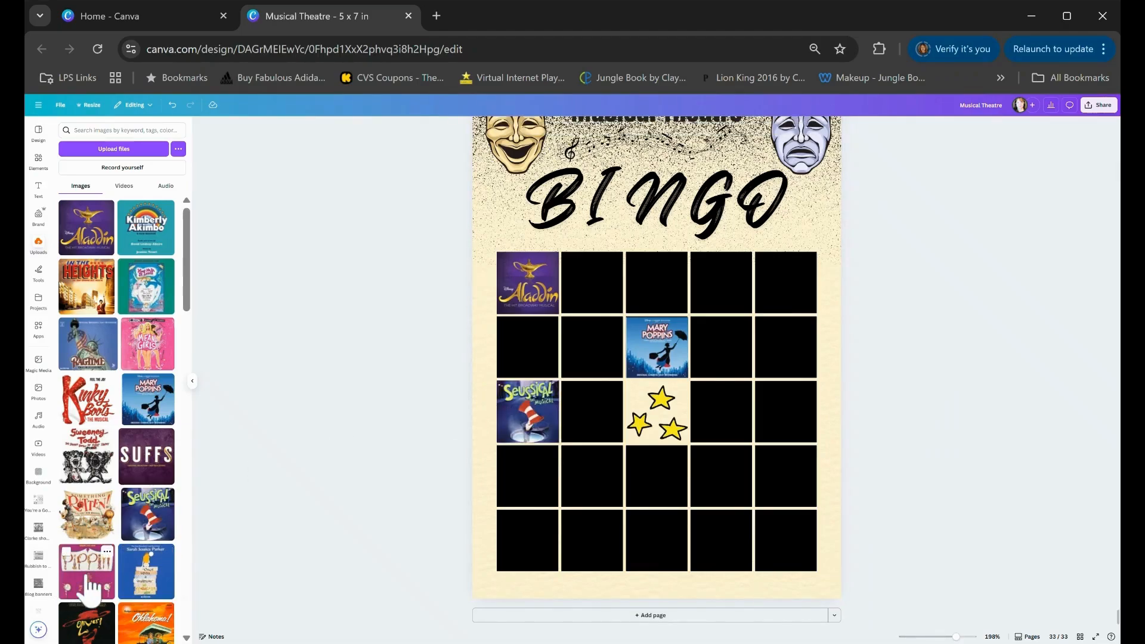
left_click_drag(91, 588, 786, 282)
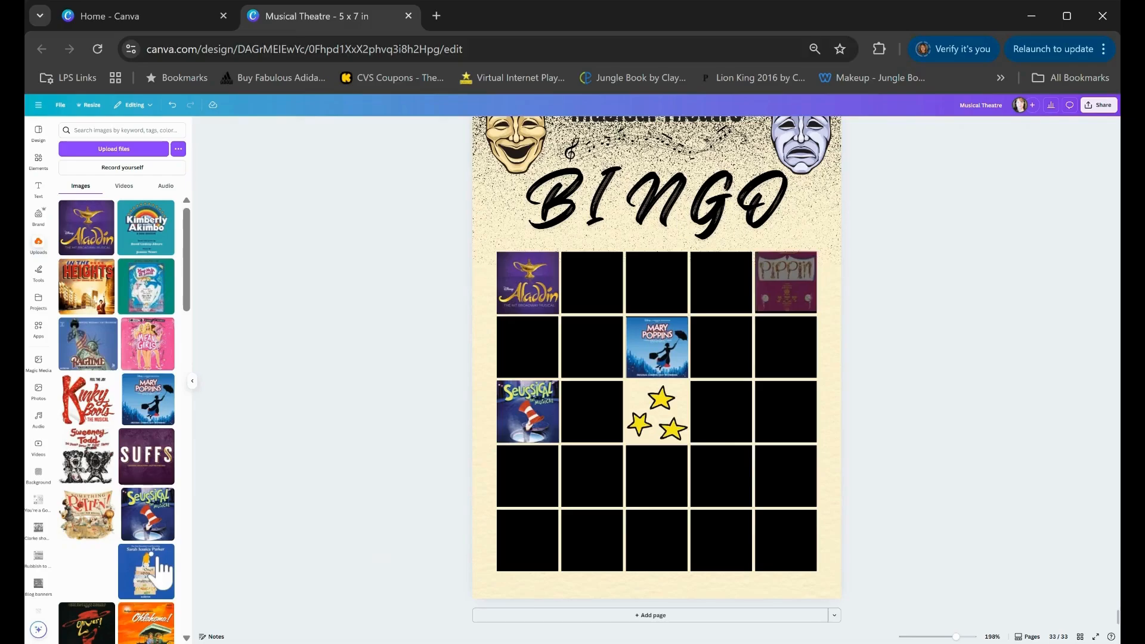
Drop the Oklahoma!, Annie and Little Shop of Horrors posters into empty grid squares in rows four and two
scroll(129, 406, "down", 1)
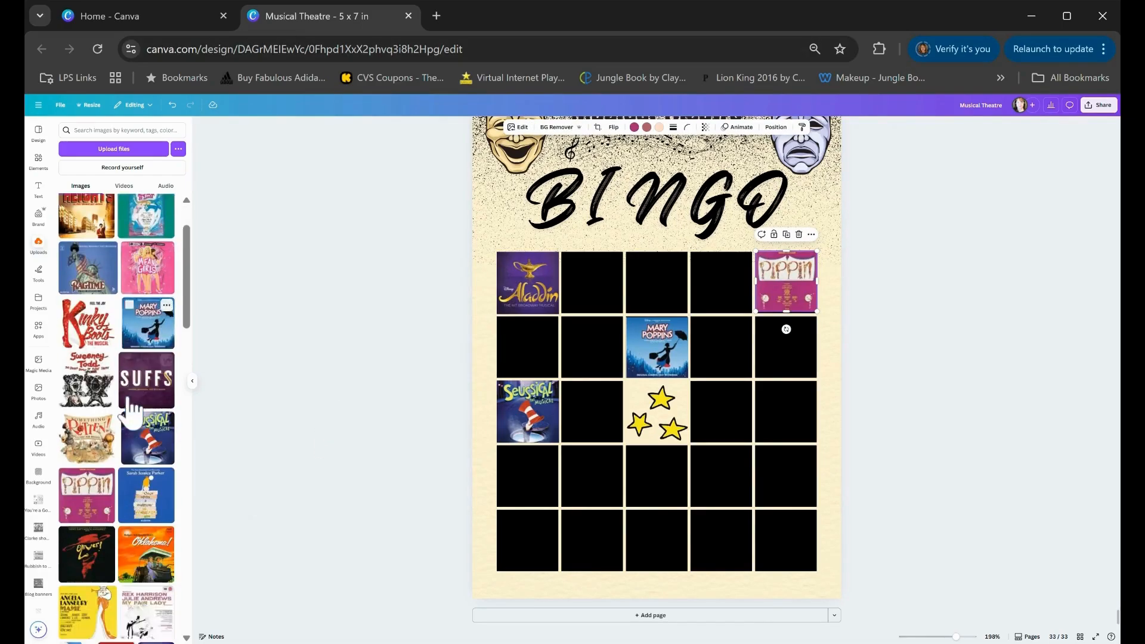
scroll(131, 411, "down", 1)
left_click_drag(157, 486, 720, 477)
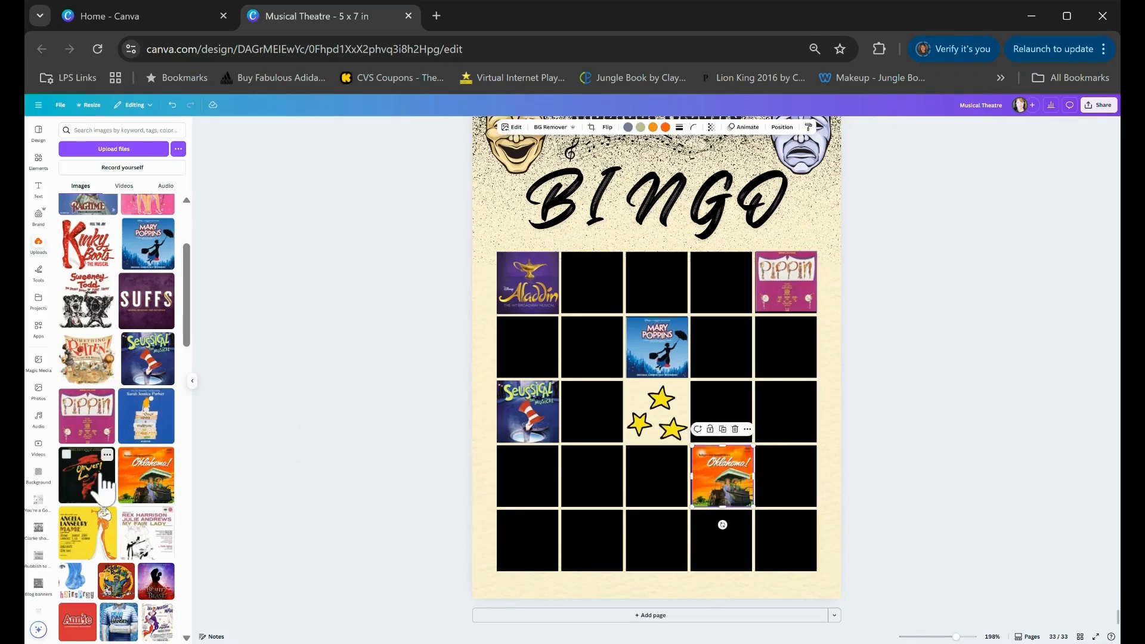
scroll(95, 501, "down", 1)
left_click_drag(87, 558, 592, 475)
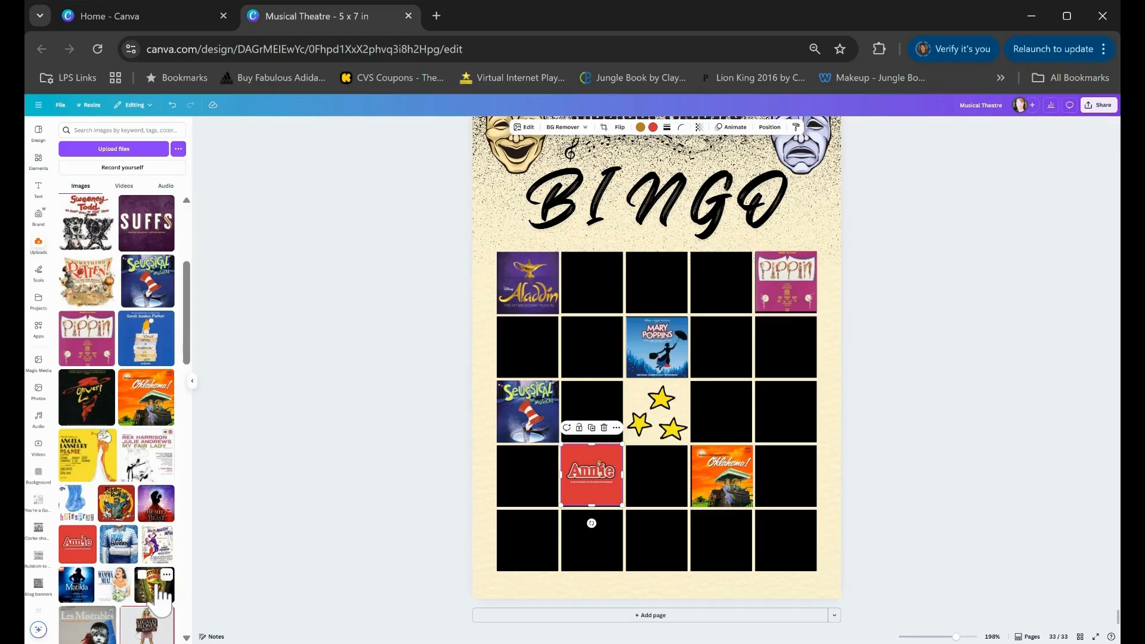
left_click_drag(169, 597, 790, 343)
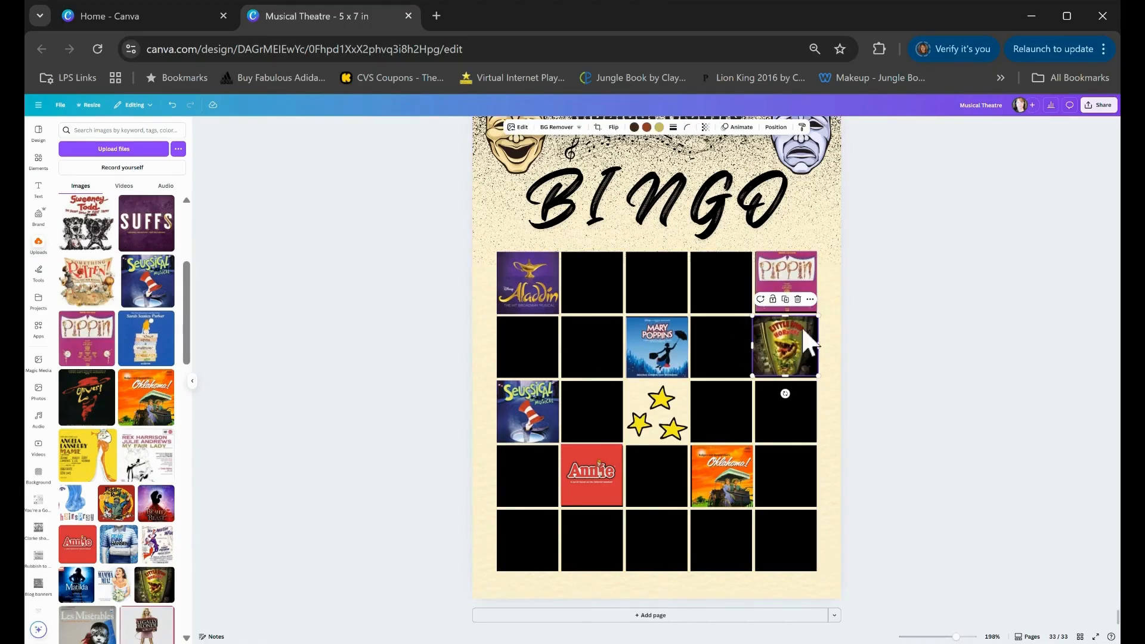
left_click(388, 311)
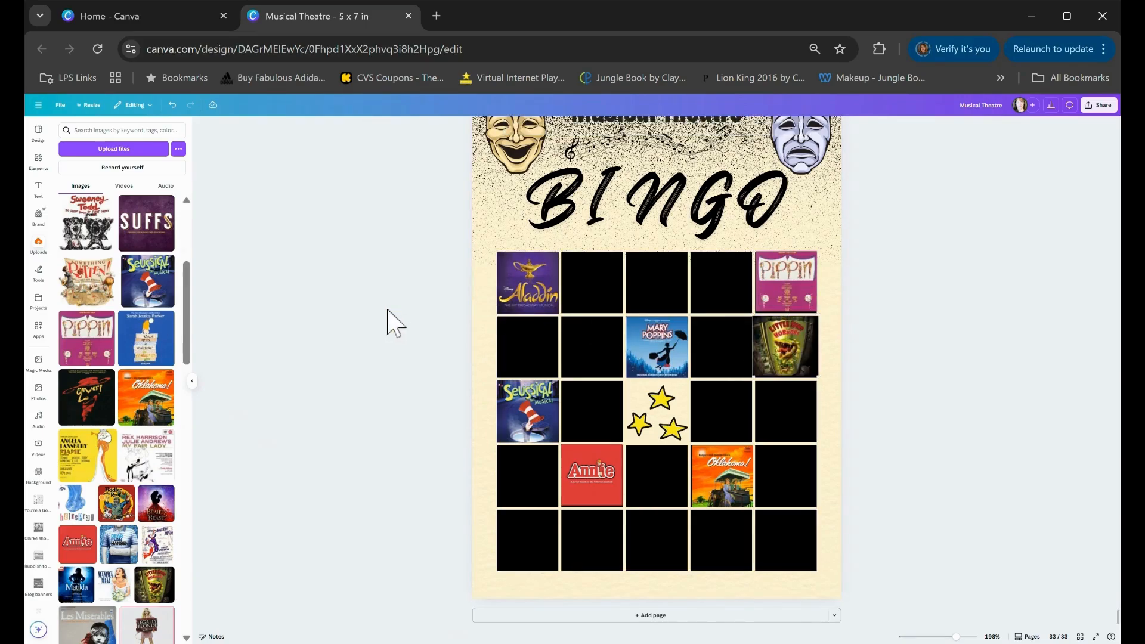
Place the Les Misérables, Hadestown, Guys and Dolls and Hello, Dolly! posters into empty squares around the center star square
scroll(95, 519, "down", 3)
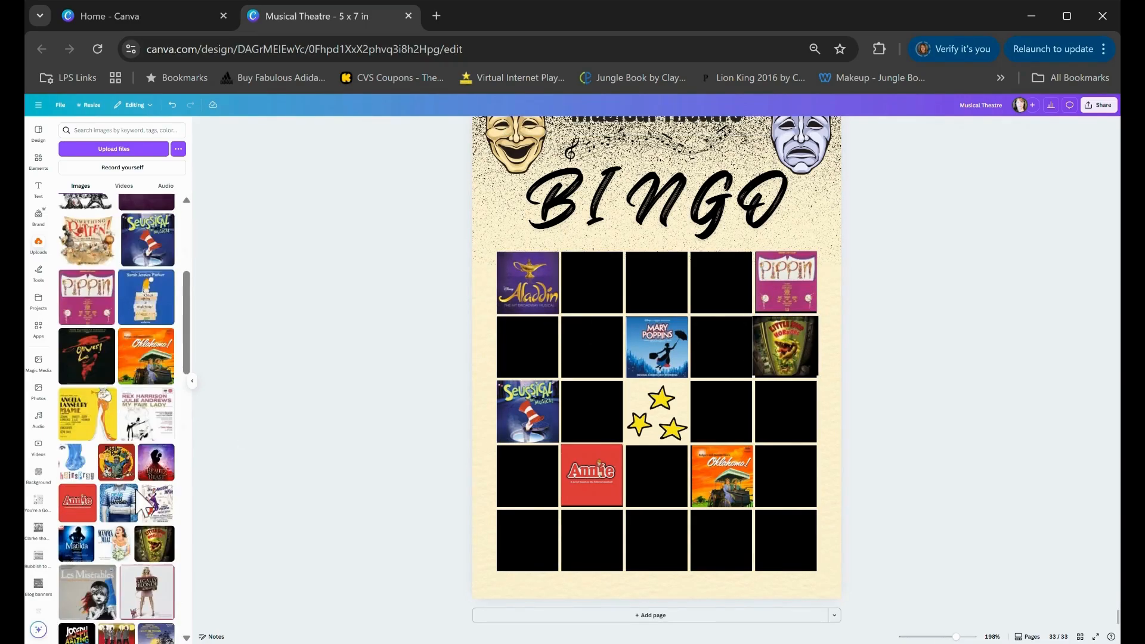
left_click_drag(94, 507, 656, 285)
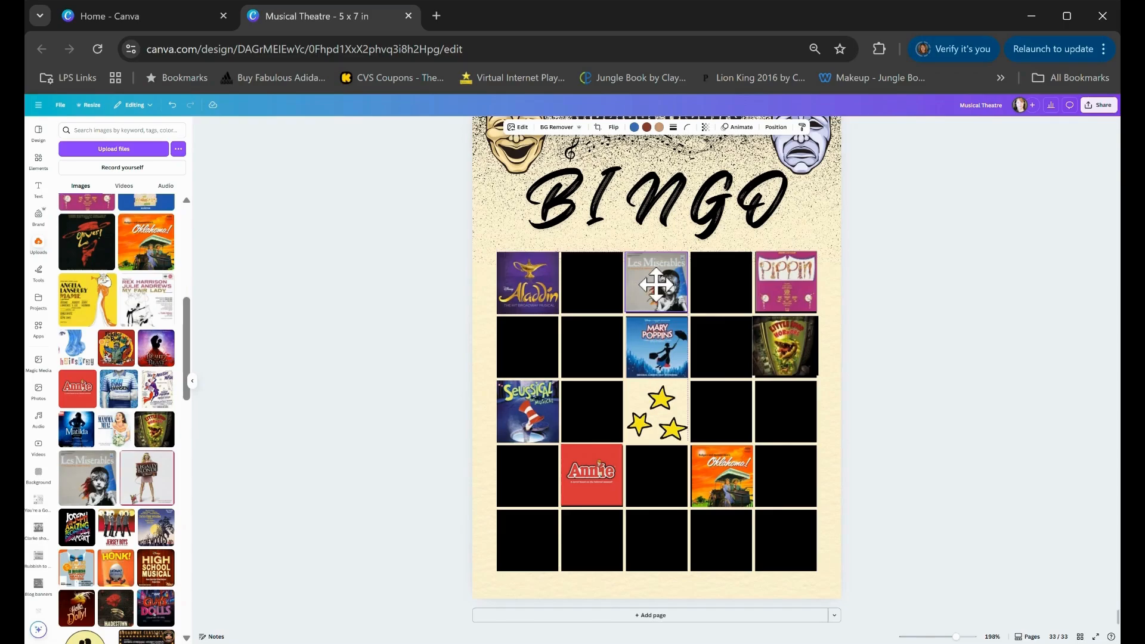
left_click(117, 608)
left_click_drag(686, 352, 606, 397)
left_click(146, 617)
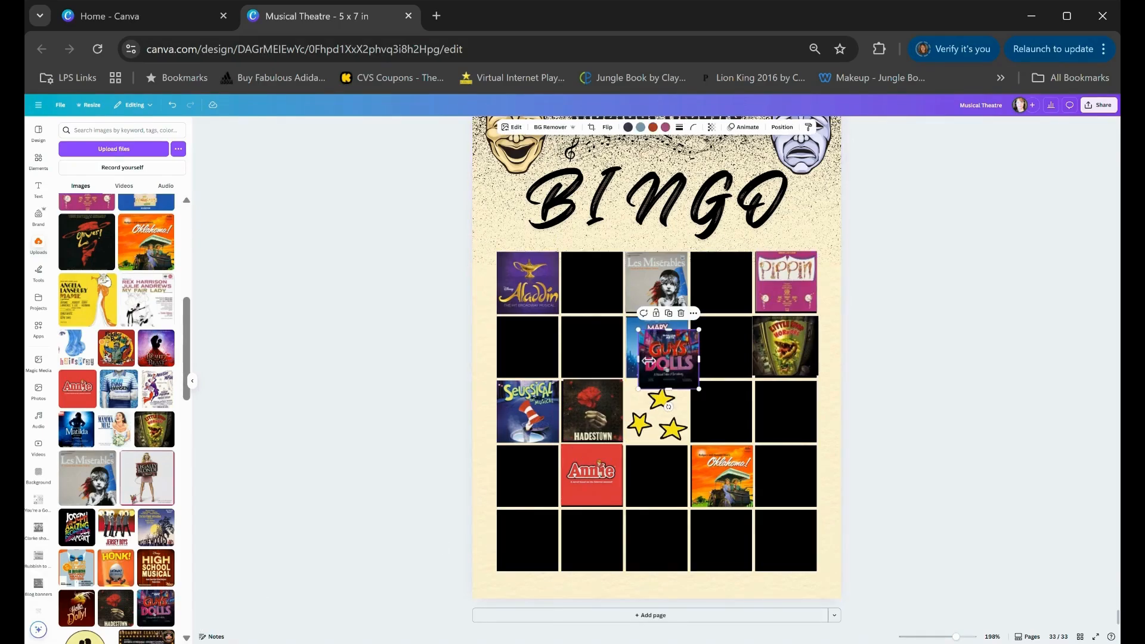
left_click_drag(669, 364, 720, 409)
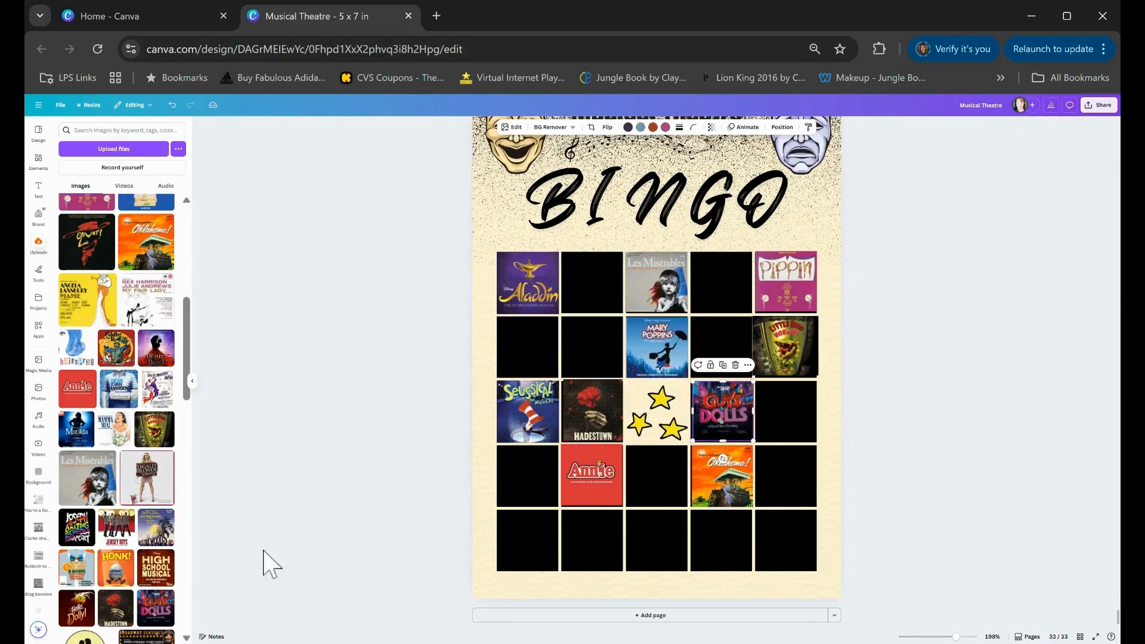
left_click(81, 620)
left_click_drag(662, 361, 585, 348)
Add the Matilda, Hairspray and Mame posters and move each into an empty square in the lower rows
left_click(77, 430)
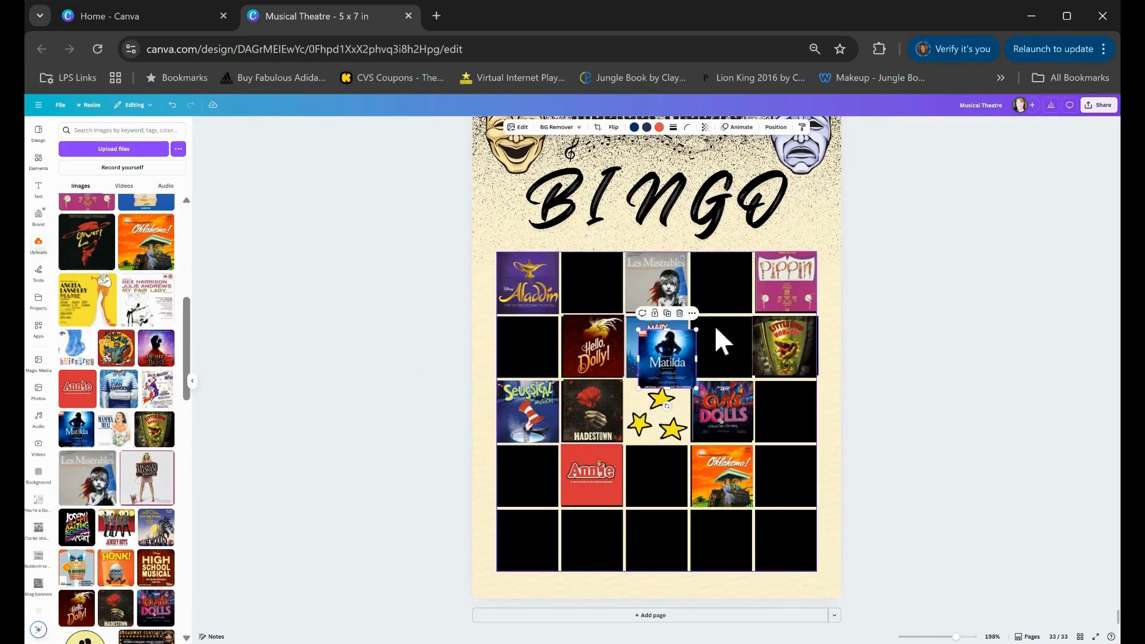
left_click_drag(666, 373, 782, 474)
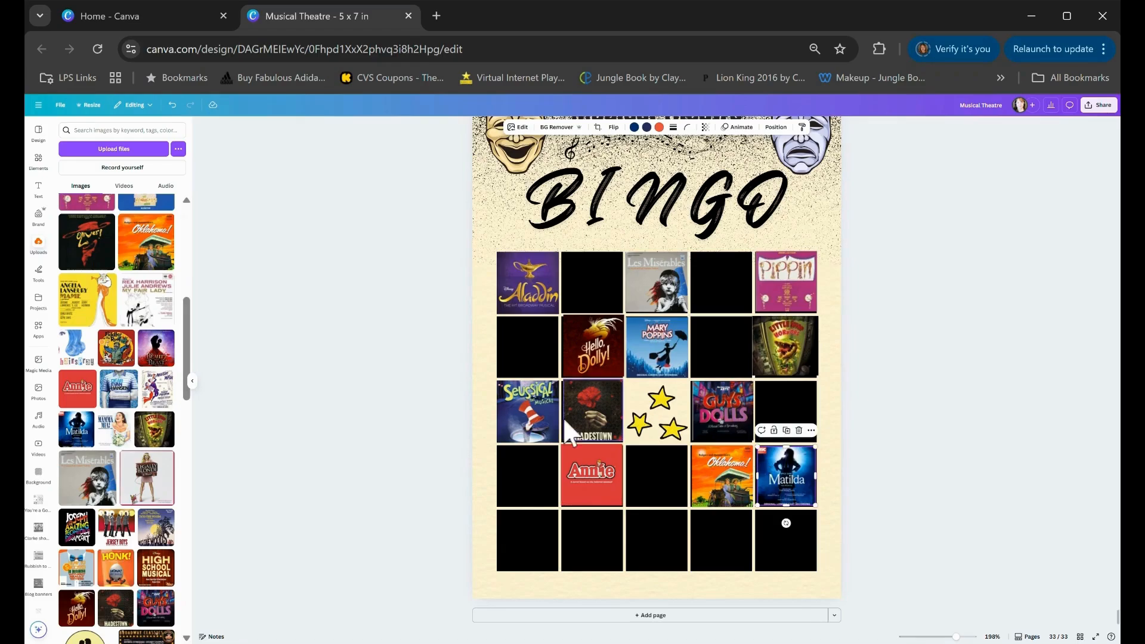
left_click(76, 349)
left_click_drag(665, 352, 665, 526)
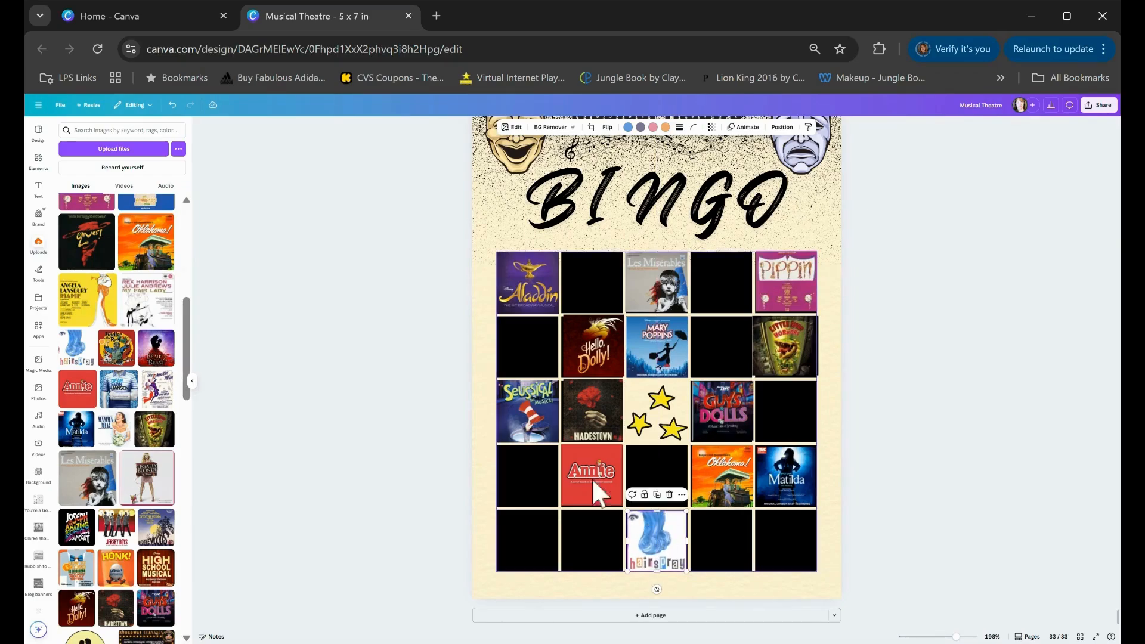
left_click(90, 302)
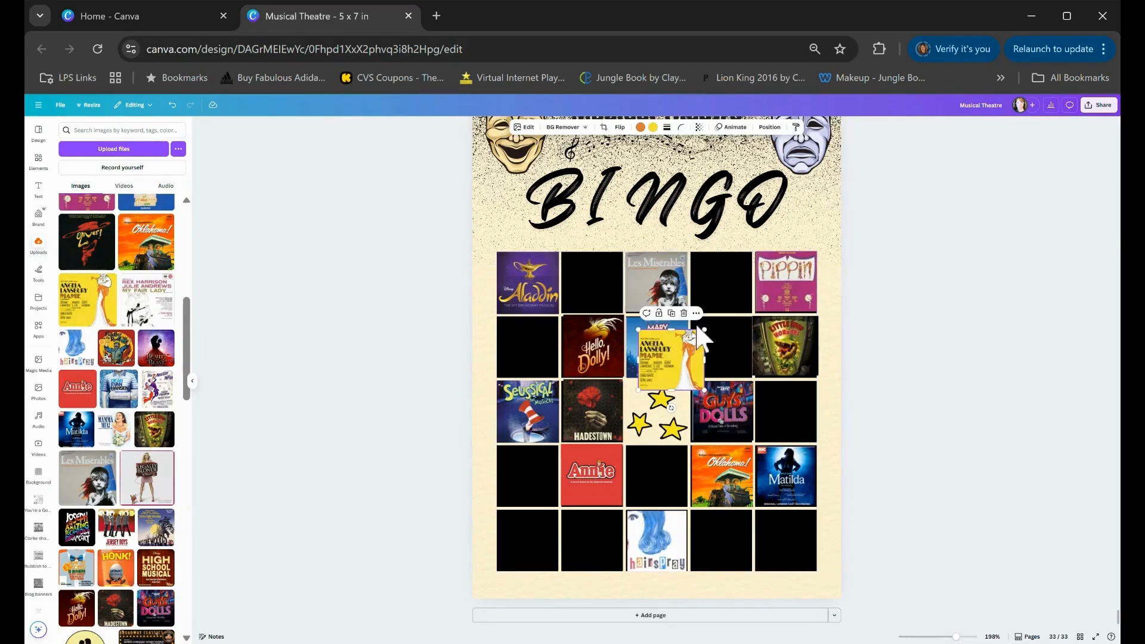
left_click_drag(663, 349, 558, 538)
left_click(352, 358)
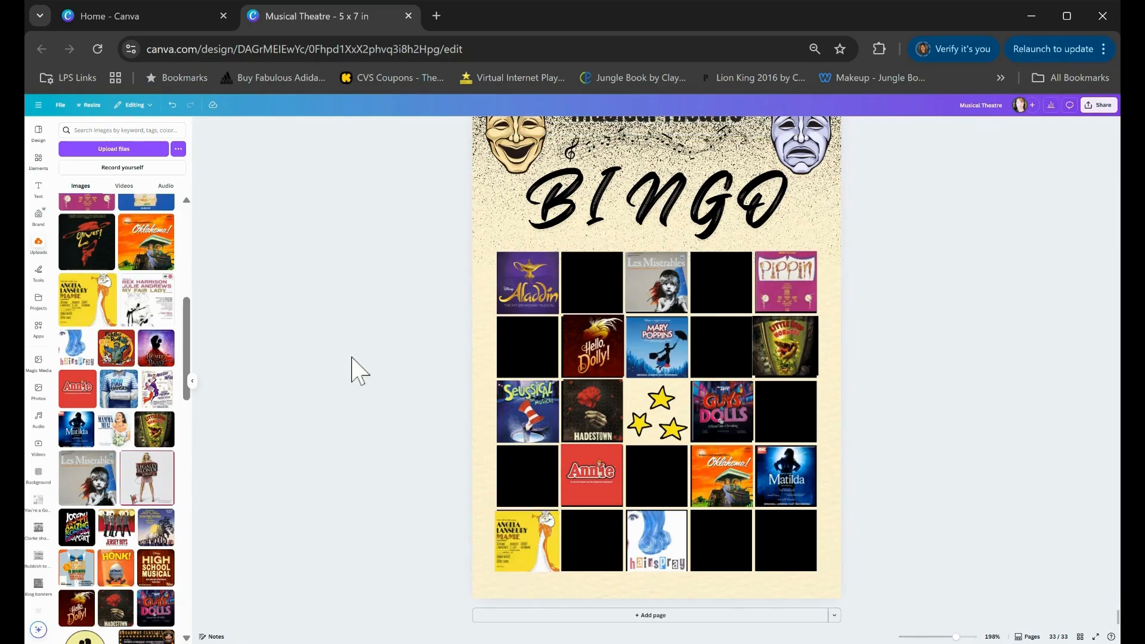
Add the Fiddler on the Roof, Evita and High School Musical posters into empty right-side and middle grid squares
left_click(125, 358)
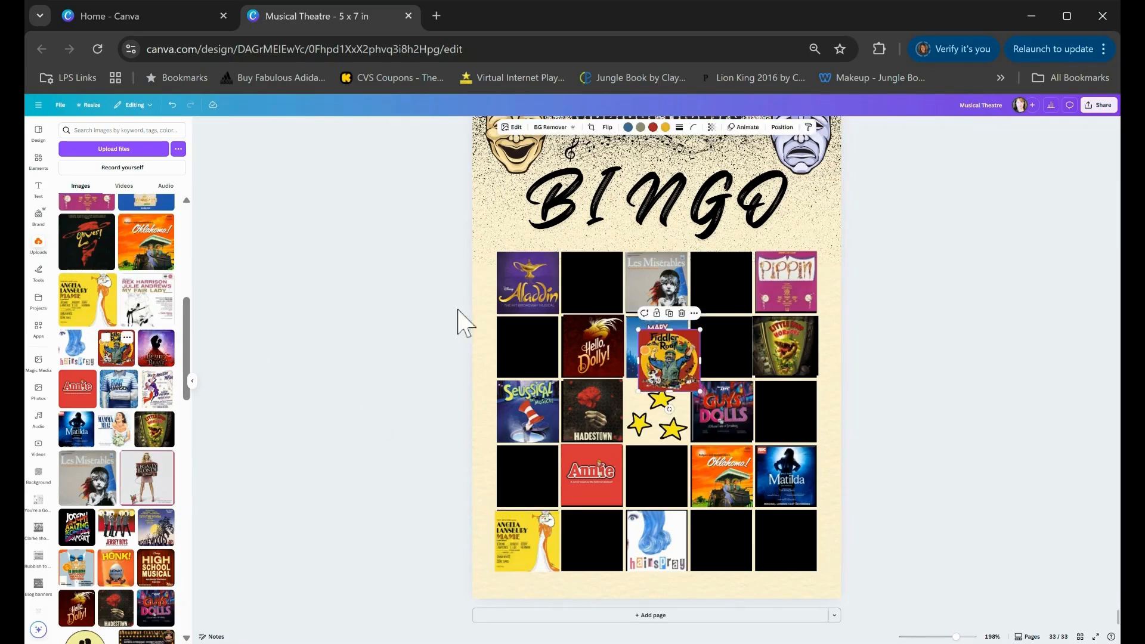
left_click_drag(698, 367, 805, 405)
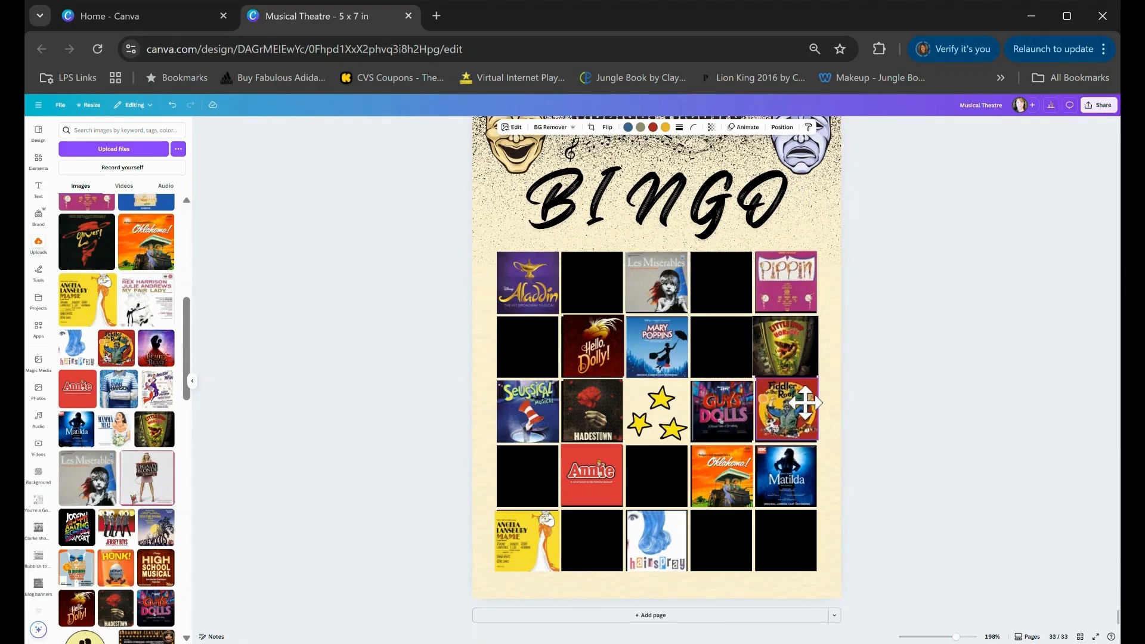
left_click(427, 337)
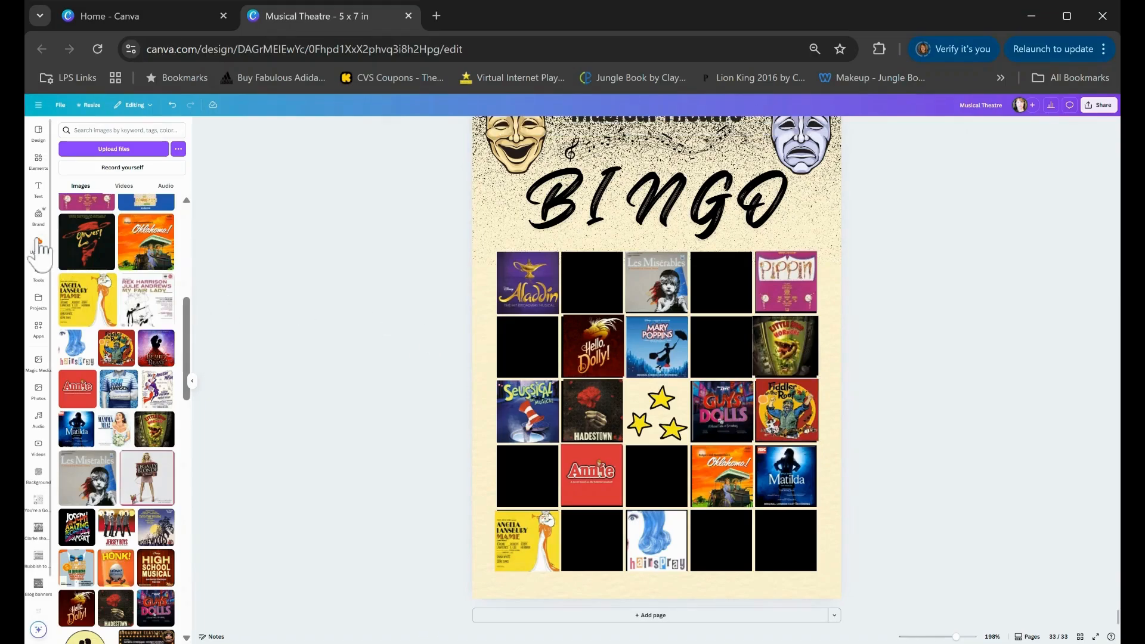
left_click(87, 241)
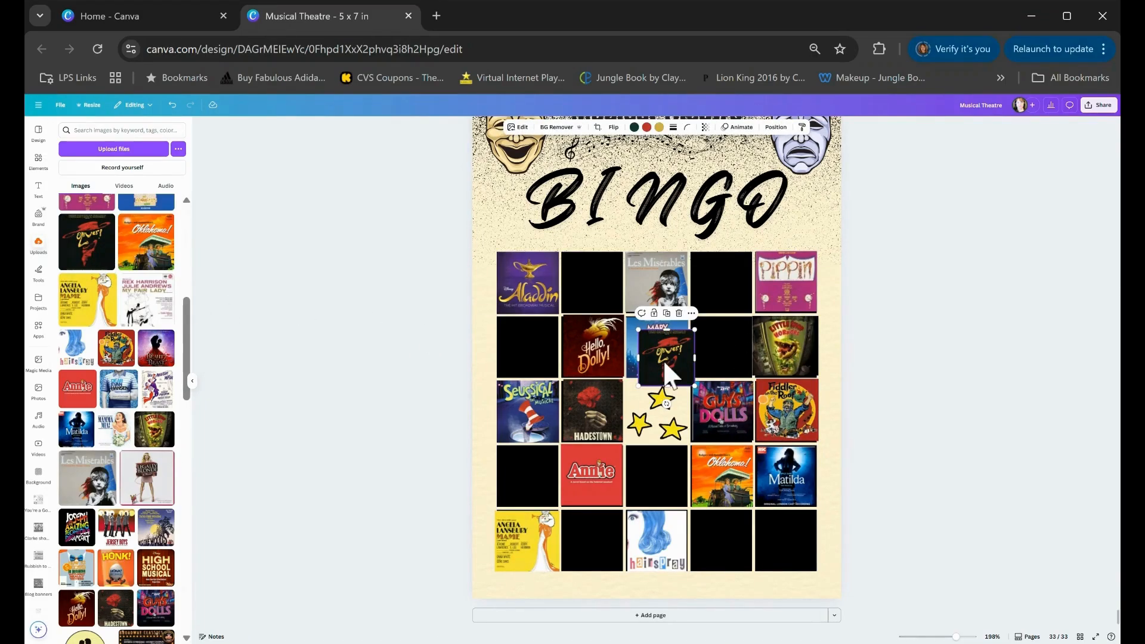
left_click_drag(666, 373, 786, 543)
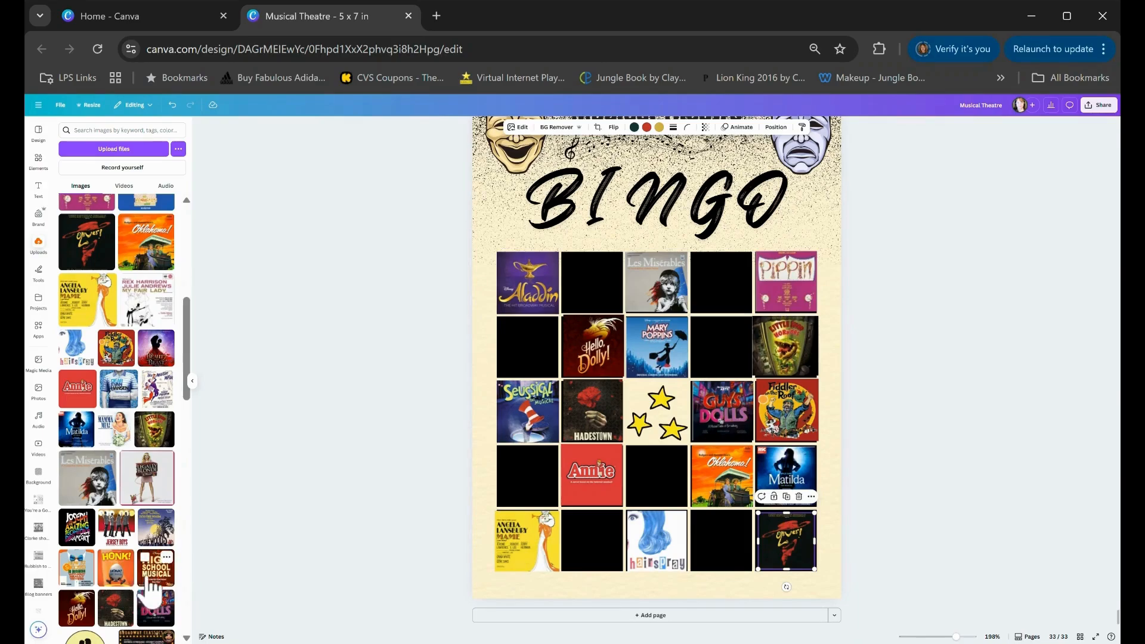
left_click_drag(158, 581, 654, 471)
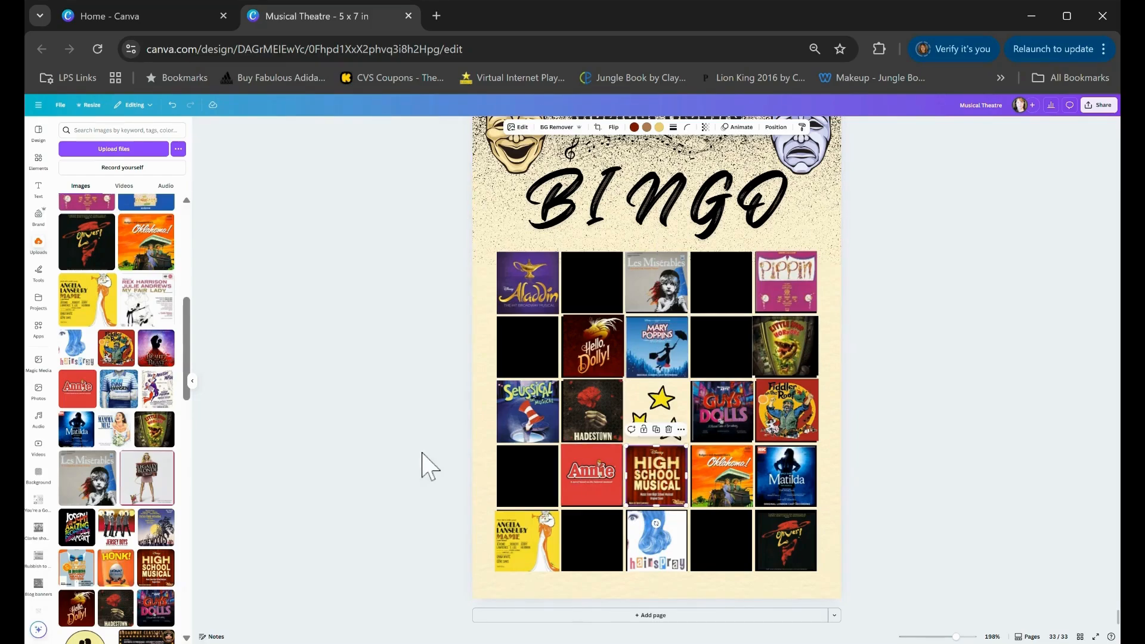
left_click(389, 439)
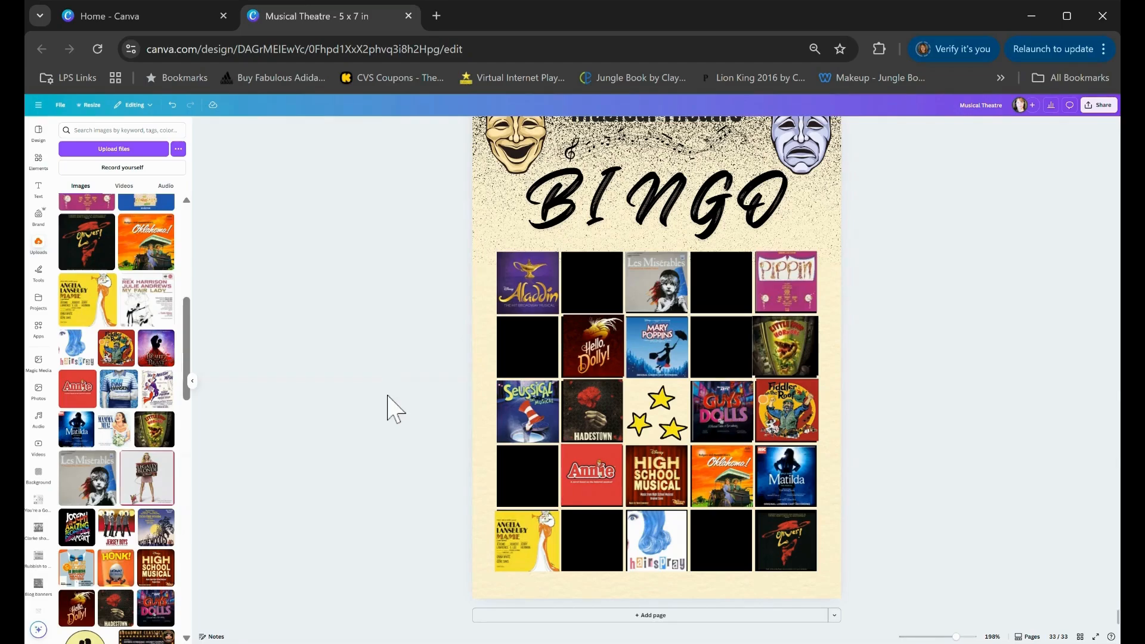
Fill more squares with the Something Rotten!, Sweeney Todd, Kinky Boots and Mean Girls posters
scroll(148, 352, "up", 3)
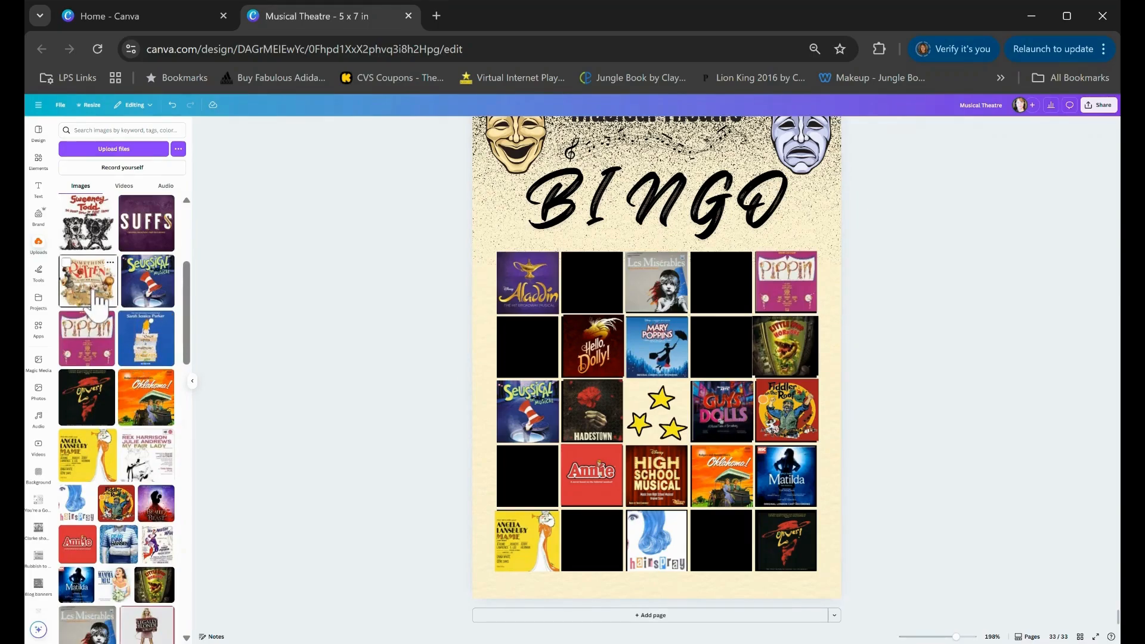
left_click_drag(86, 280, 626, 282)
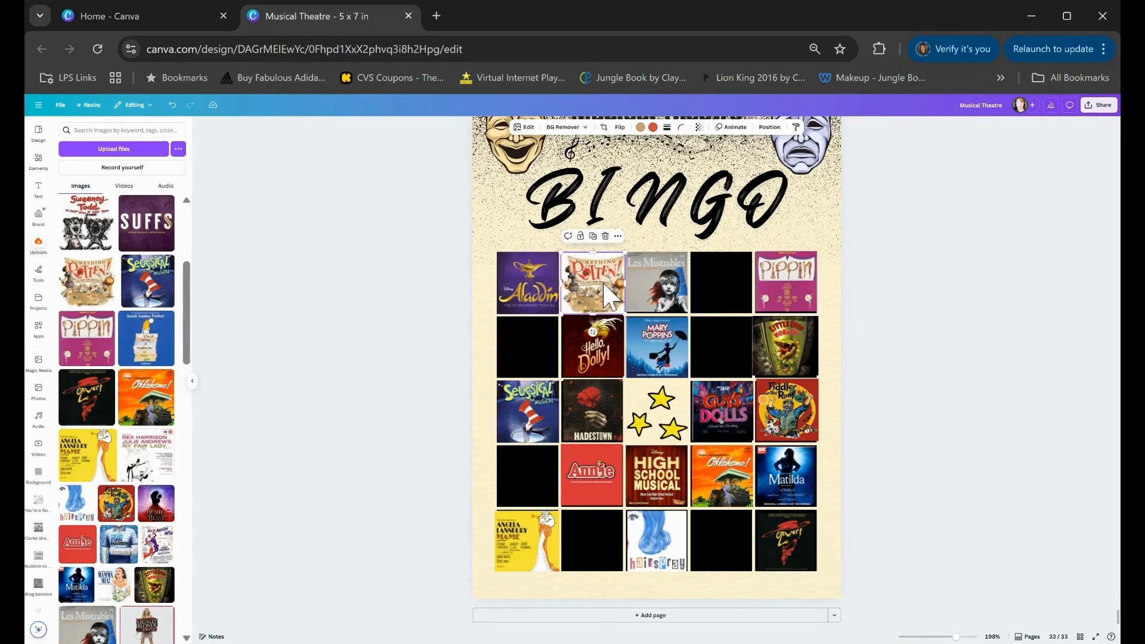
left_click(444, 319)
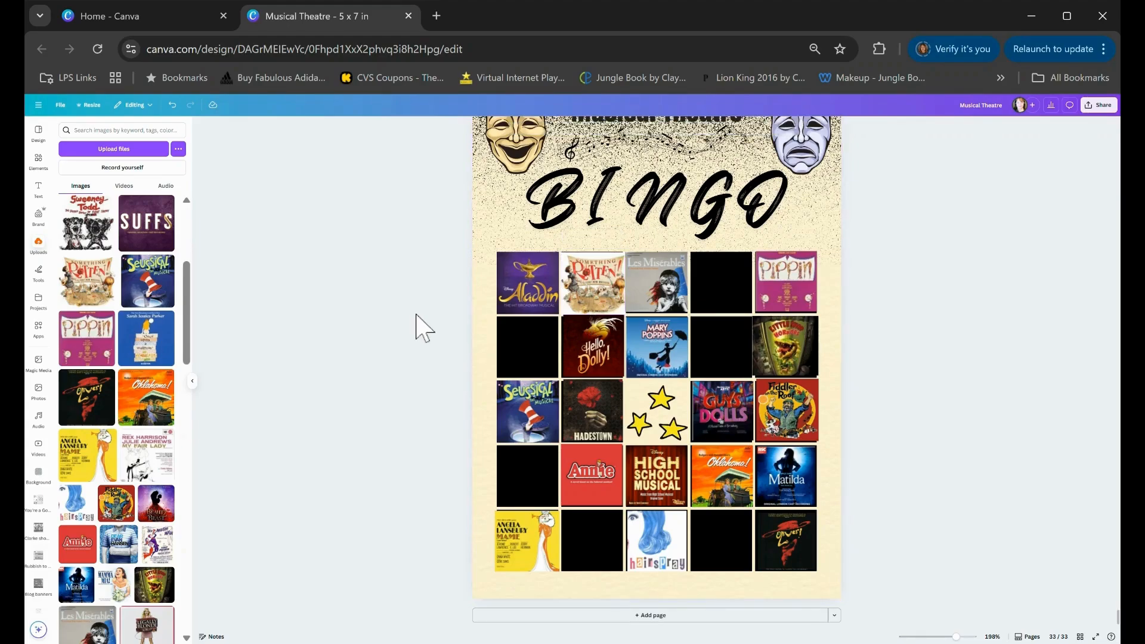
scroll(137, 310, "up", 3)
left_click(86, 303)
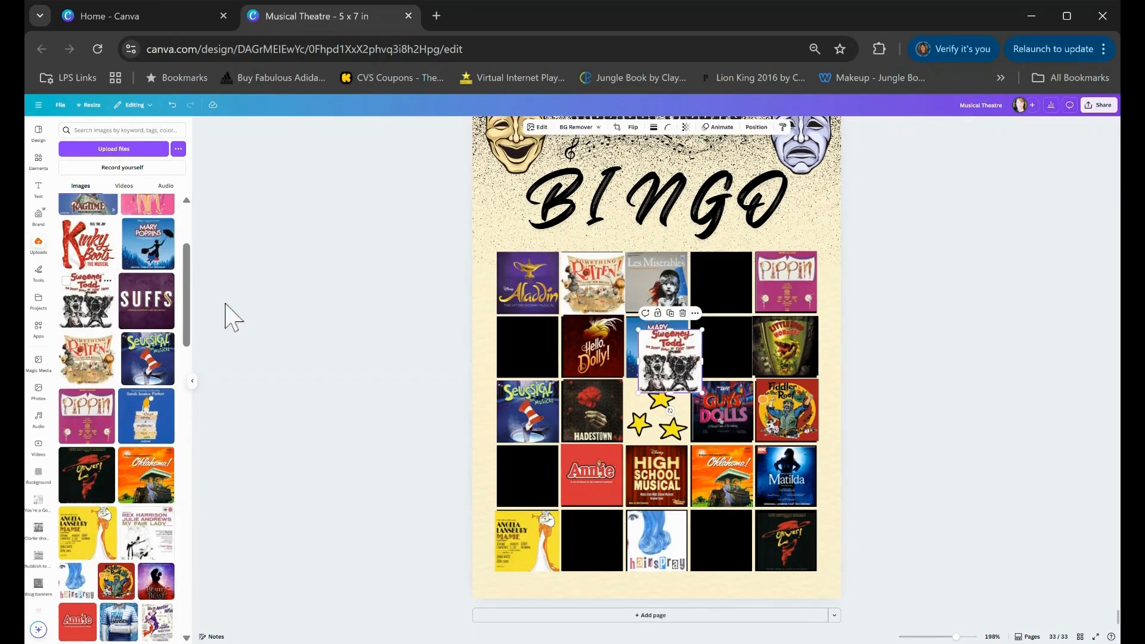
left_click_drag(683, 364, 532, 340)
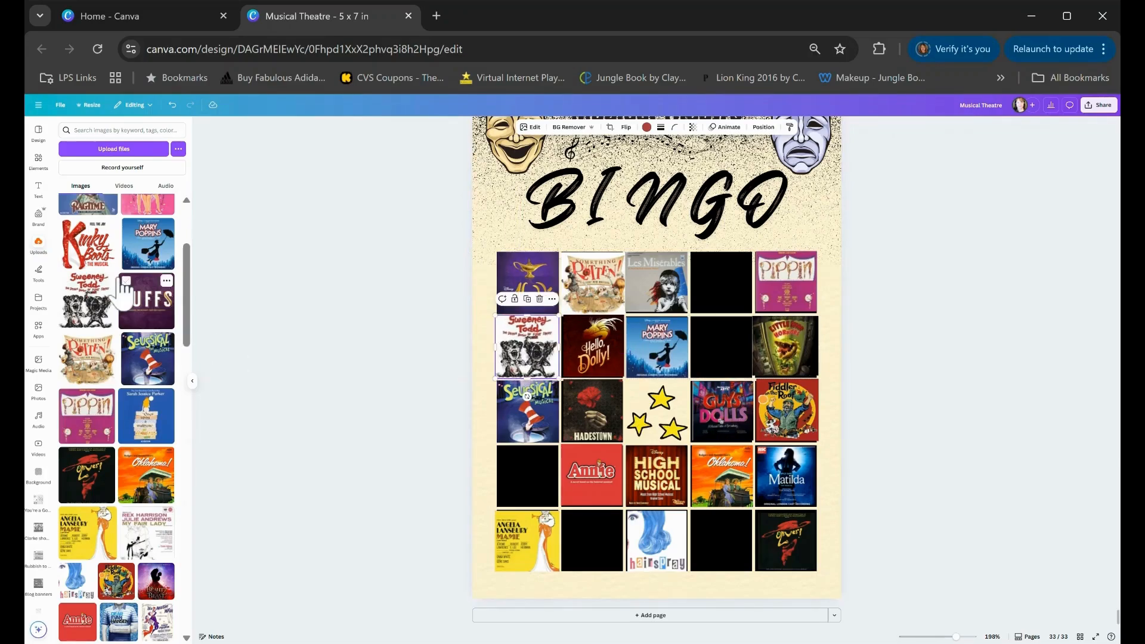
scroll(95, 304, "up", 2)
left_click(98, 335)
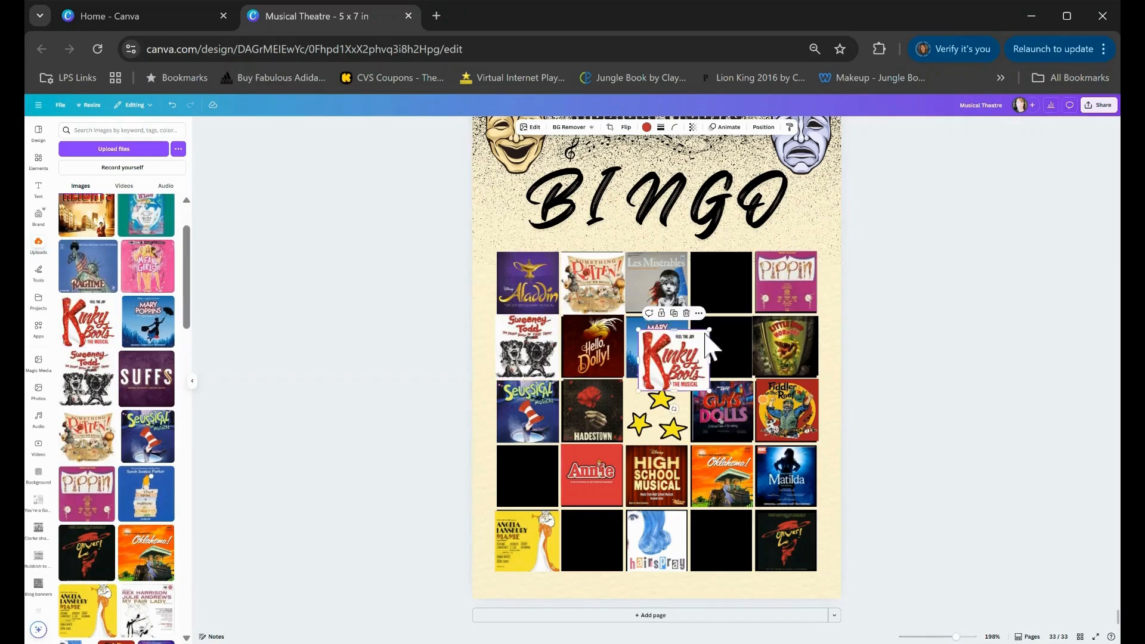
left_click_drag(674, 364, 753, 538)
left_click(337, 332)
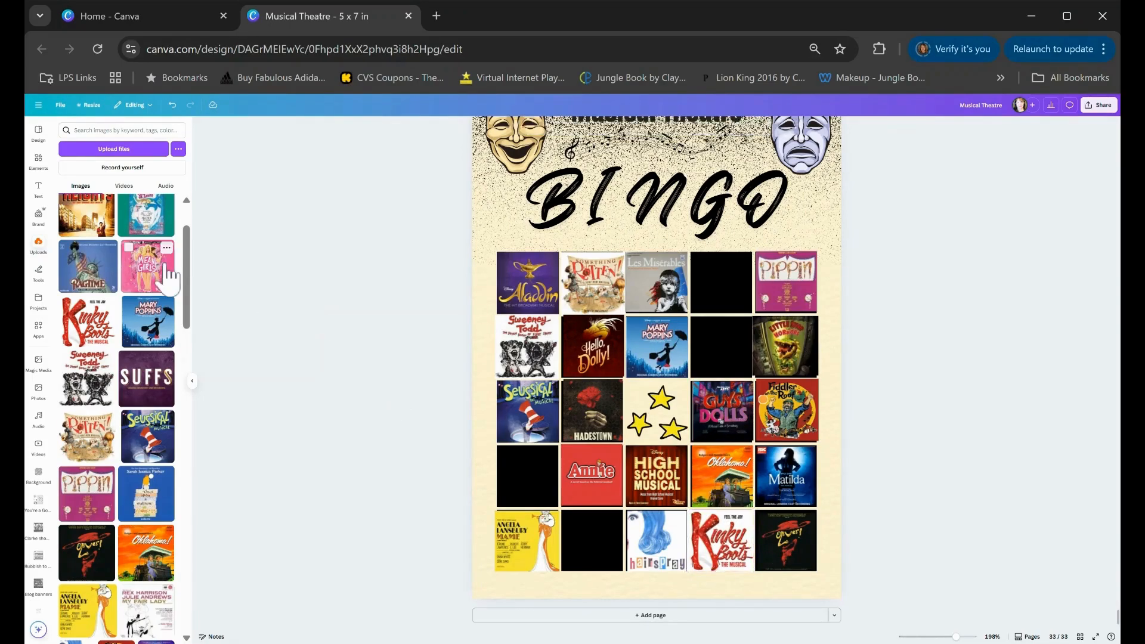
left_click_drag(160, 280, 726, 275)
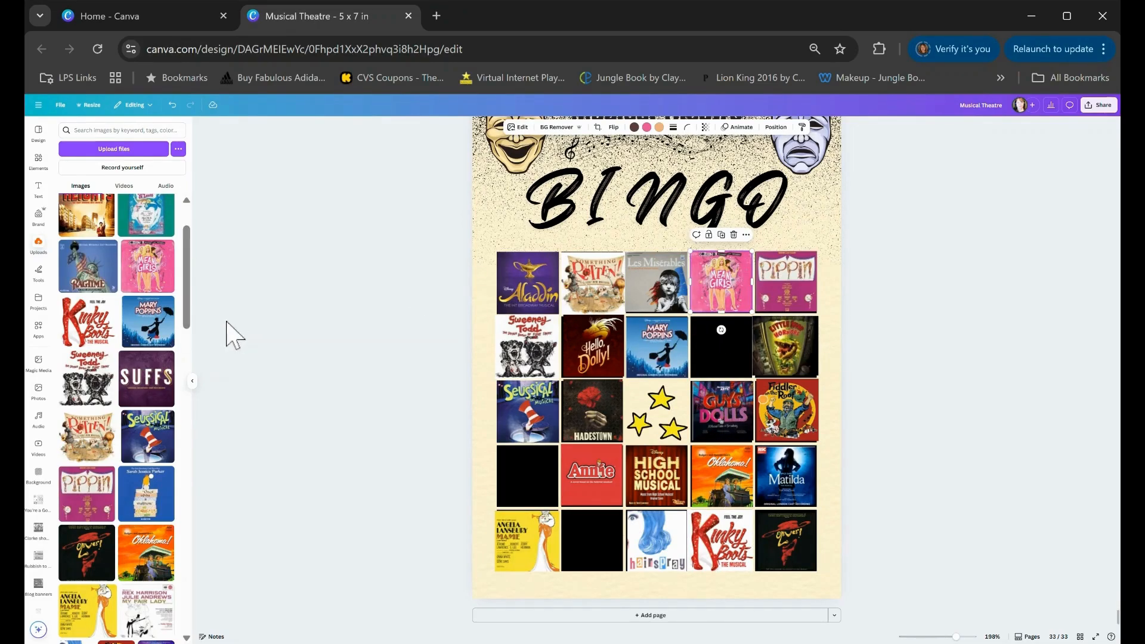
scroll(113, 286, "up", 2)
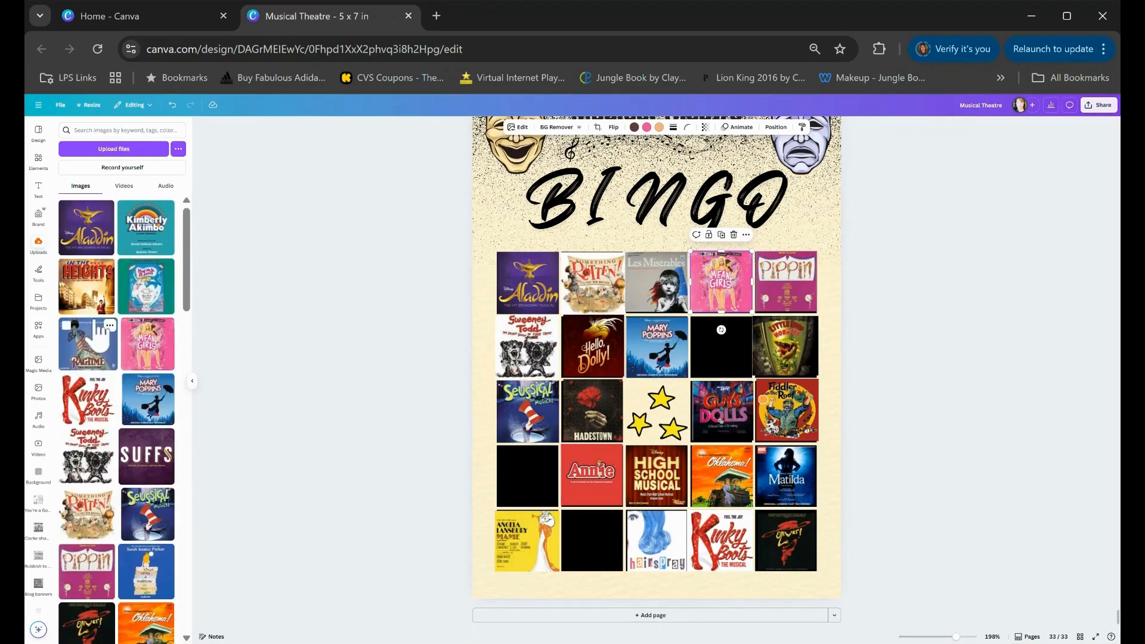
Fill the three remaining empty squares with the In the Heights, Sarah Jessica Parker show and Dear Evan Hansen posters
left_click_drag(96, 299, 536, 470)
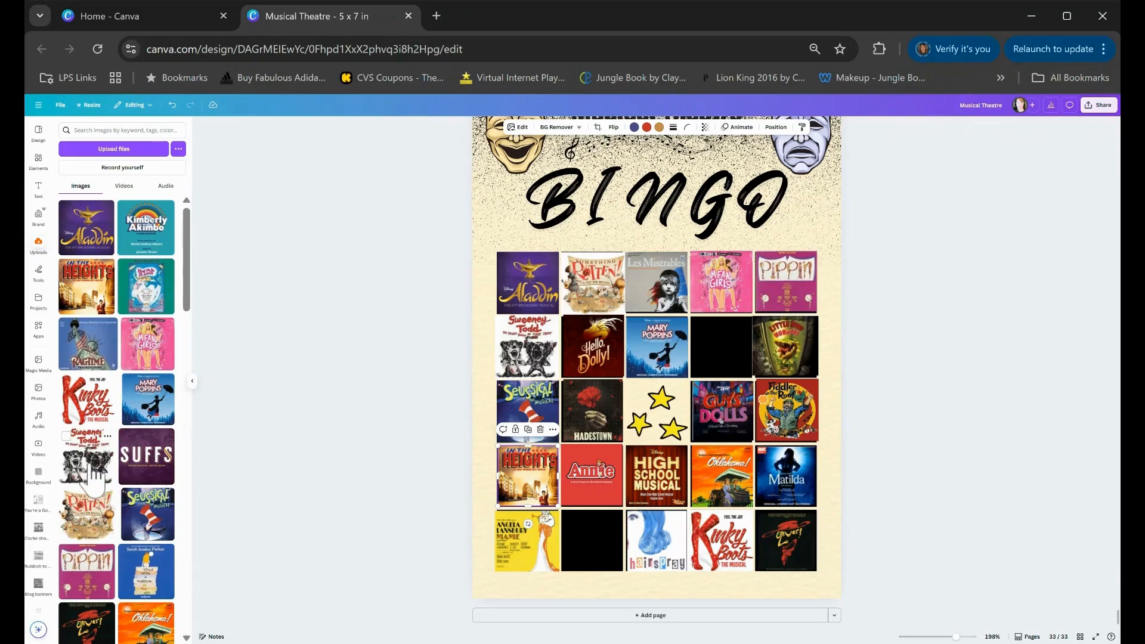
scroll(92, 468, "down", 3)
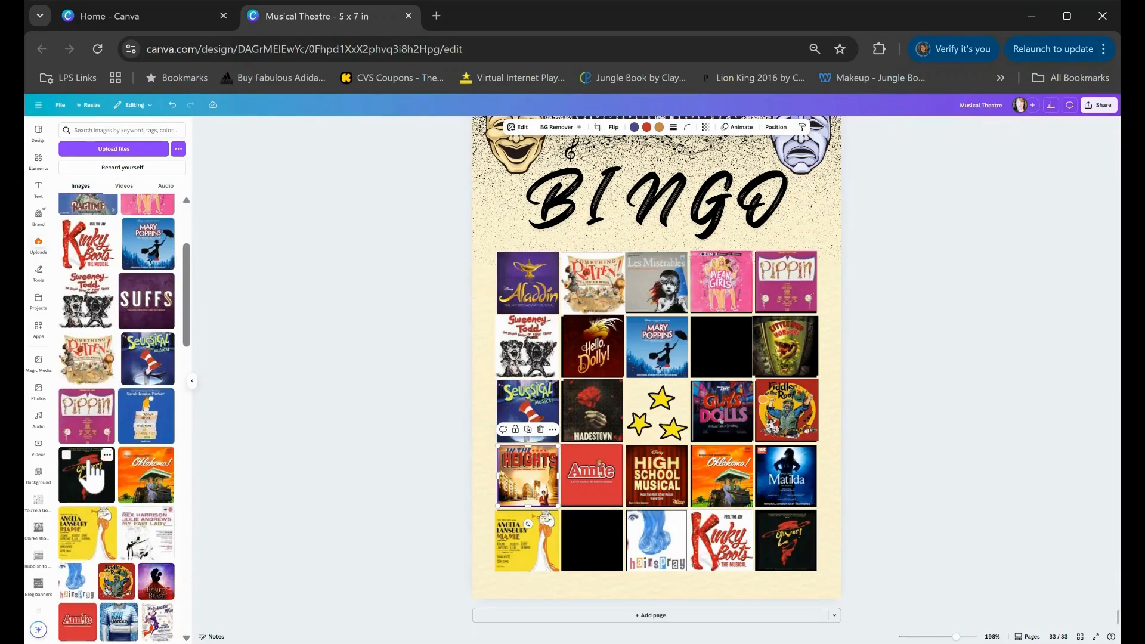
left_click_drag(146, 430, 573, 537)
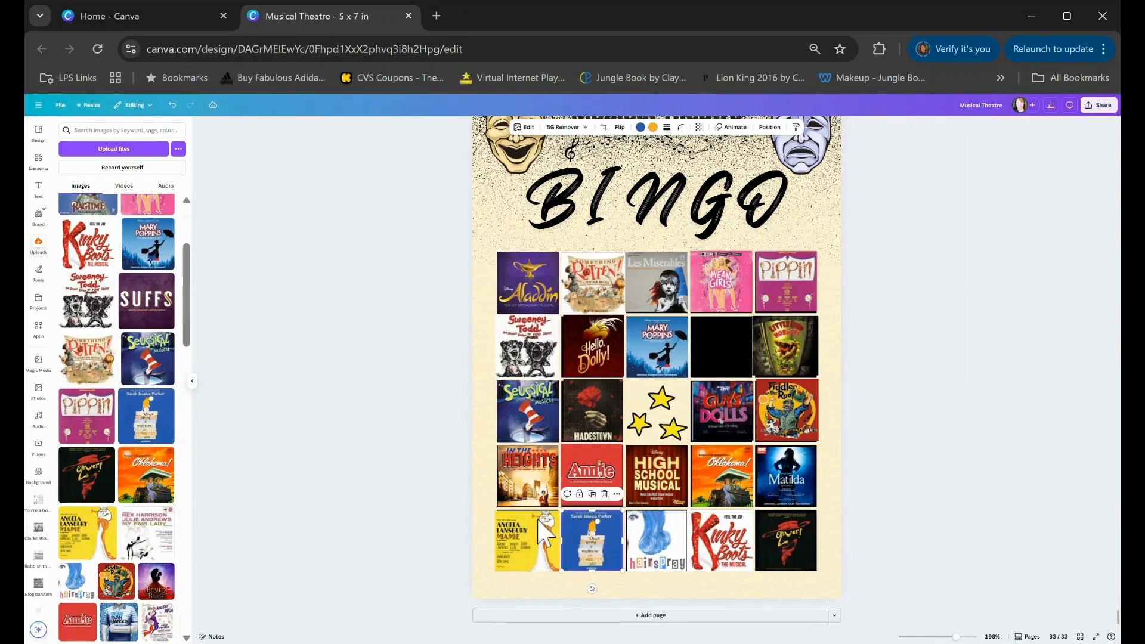
left_click(409, 457)
scroll(128, 519, "down", 3)
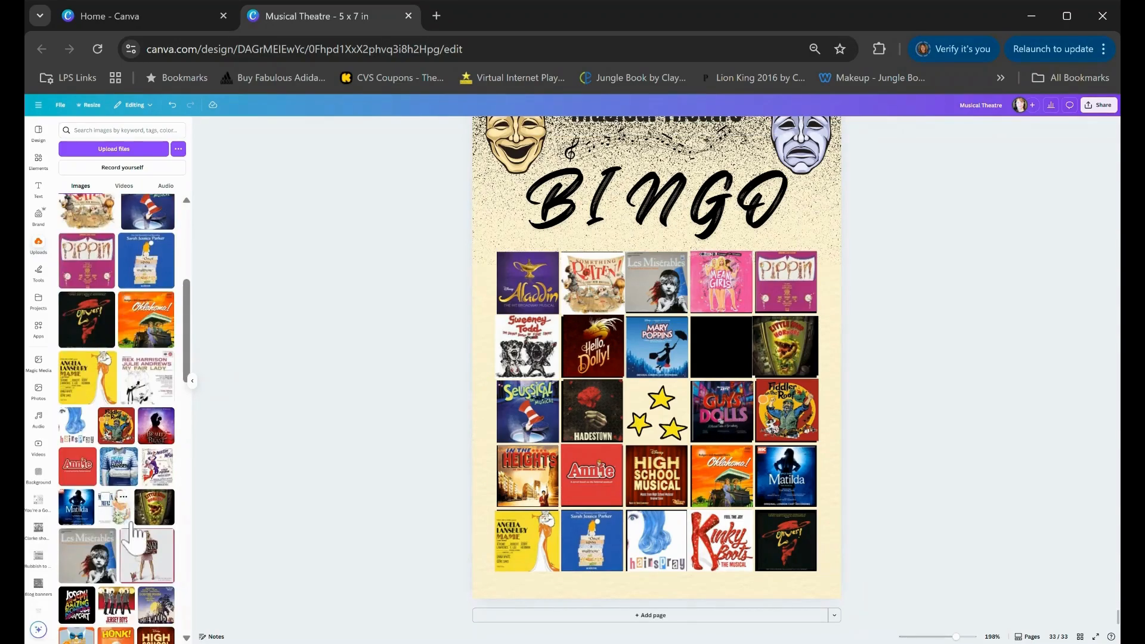
left_click_drag(120, 471, 719, 338)
left_click(833, 312)
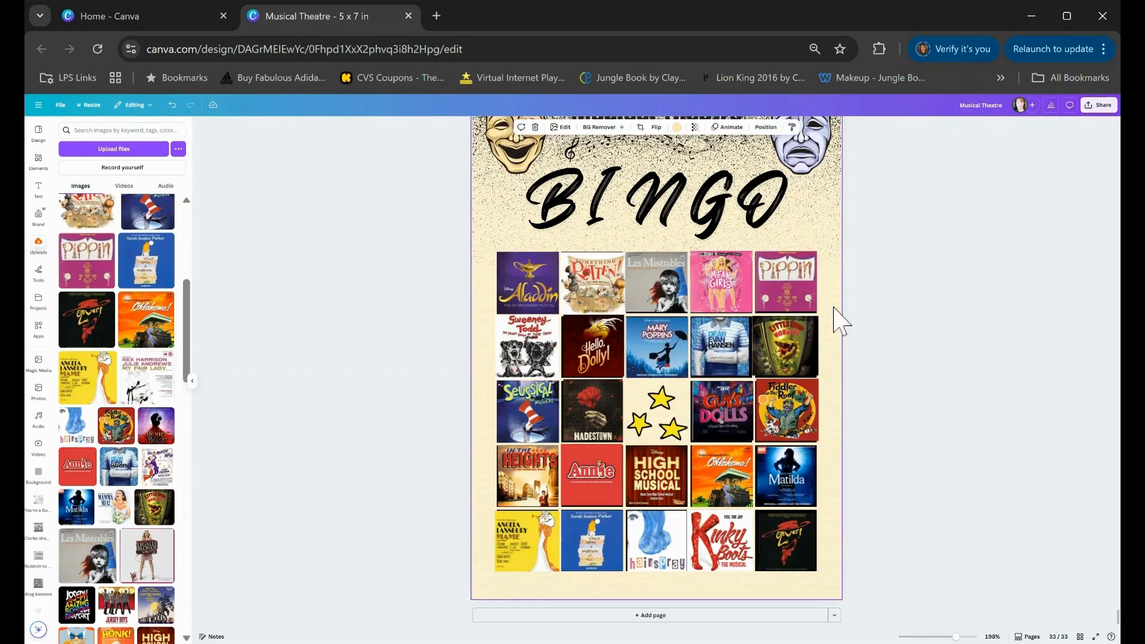
Review the completed bingo card on page 33 against the previous card
scroll(905, 286, "up", 8)
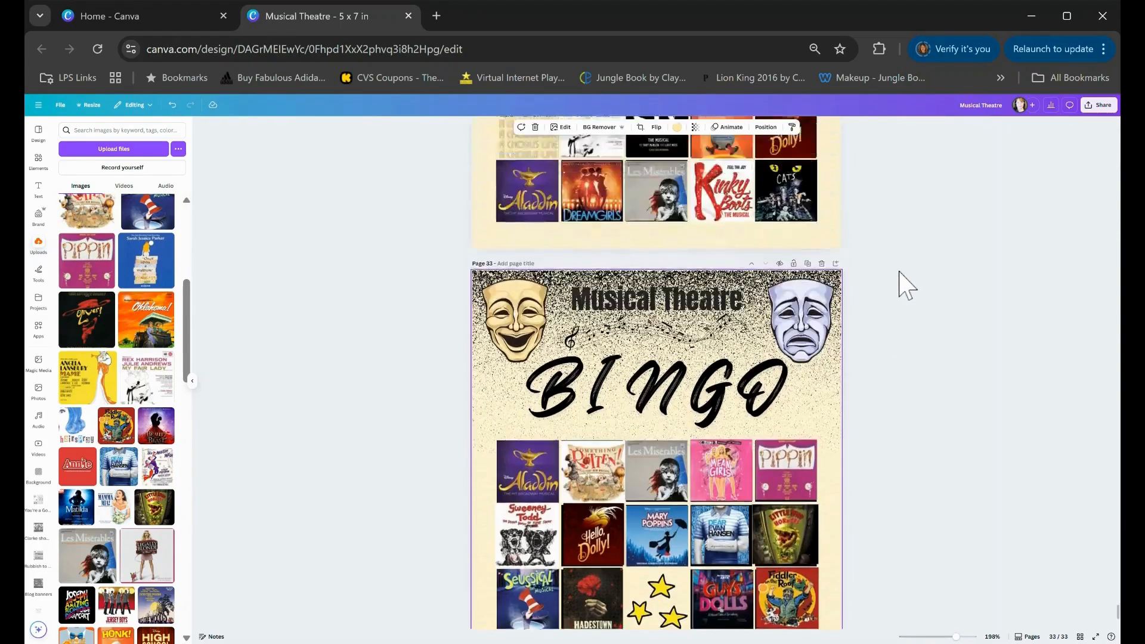
scroll(906, 286, "down", 4)
scroll(905, 286, "down", 5)
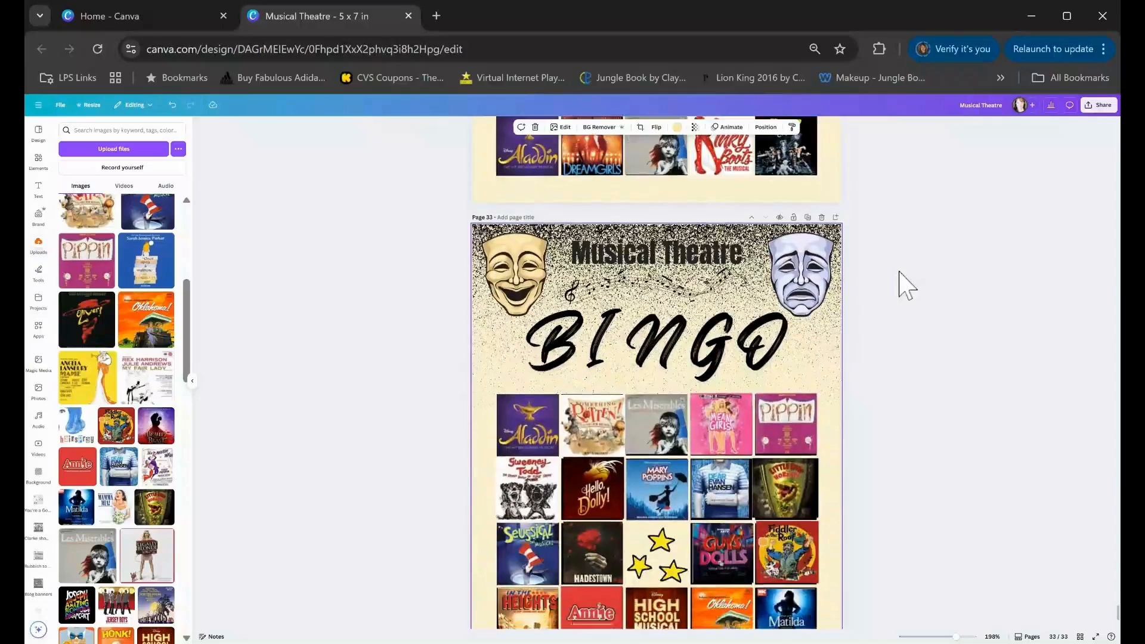
scroll(905, 286, "up", 2)
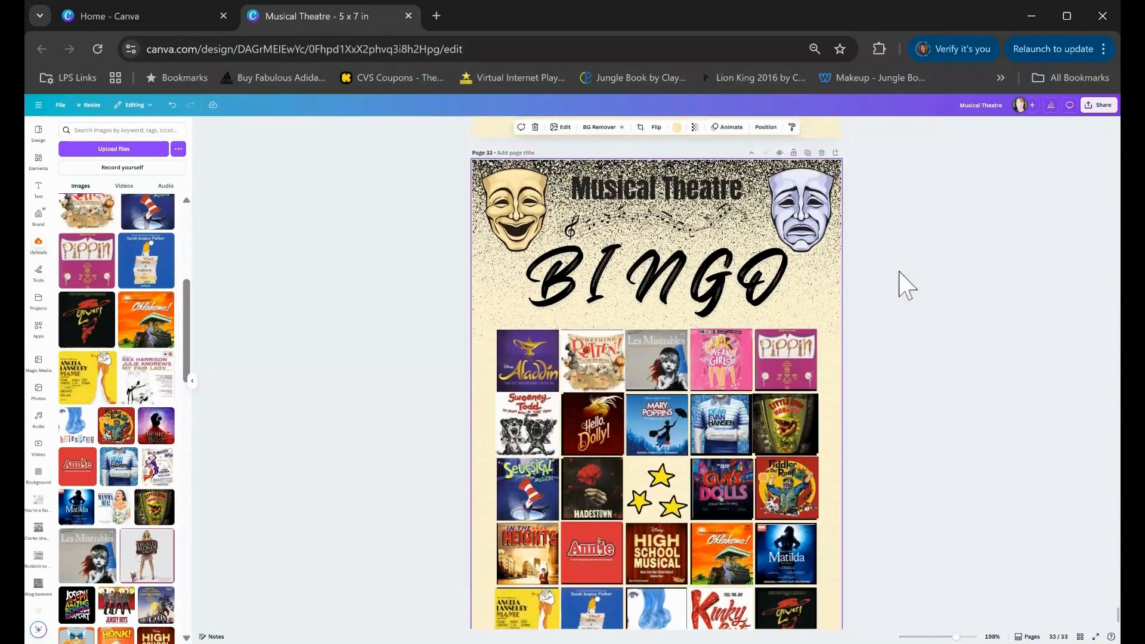
scroll(905, 286, "up", 2)
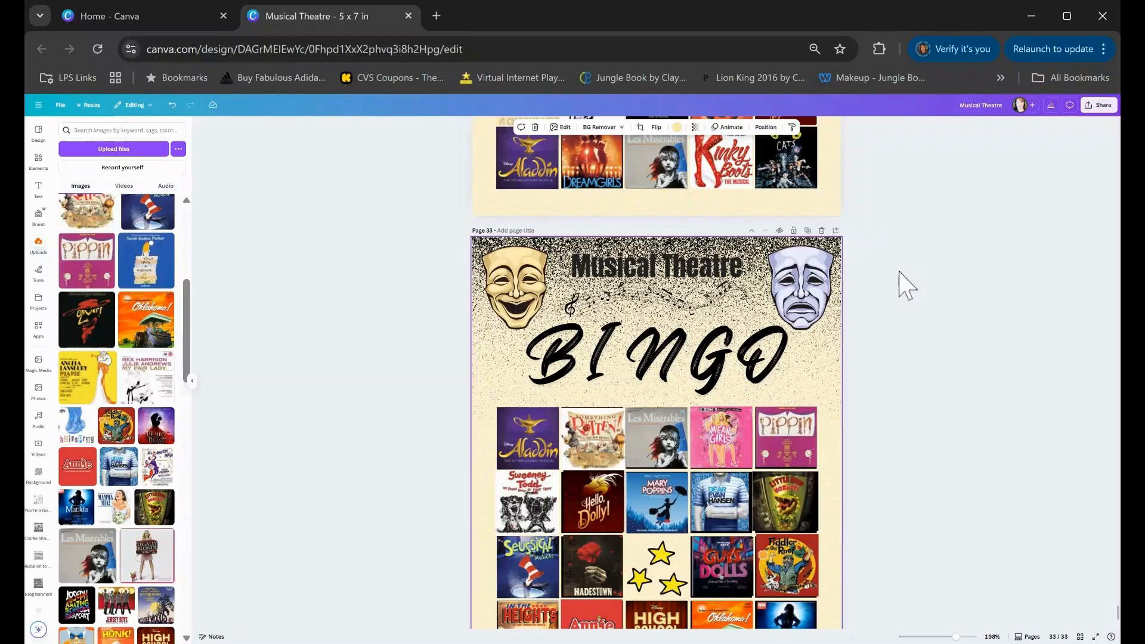
scroll(905, 287, "down", 4)
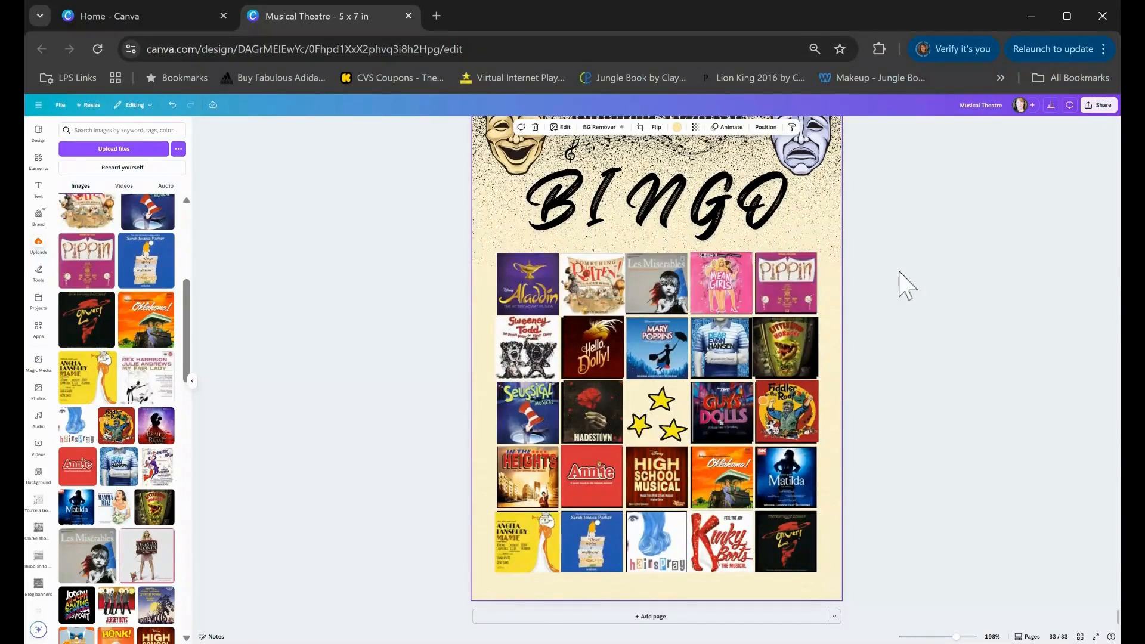